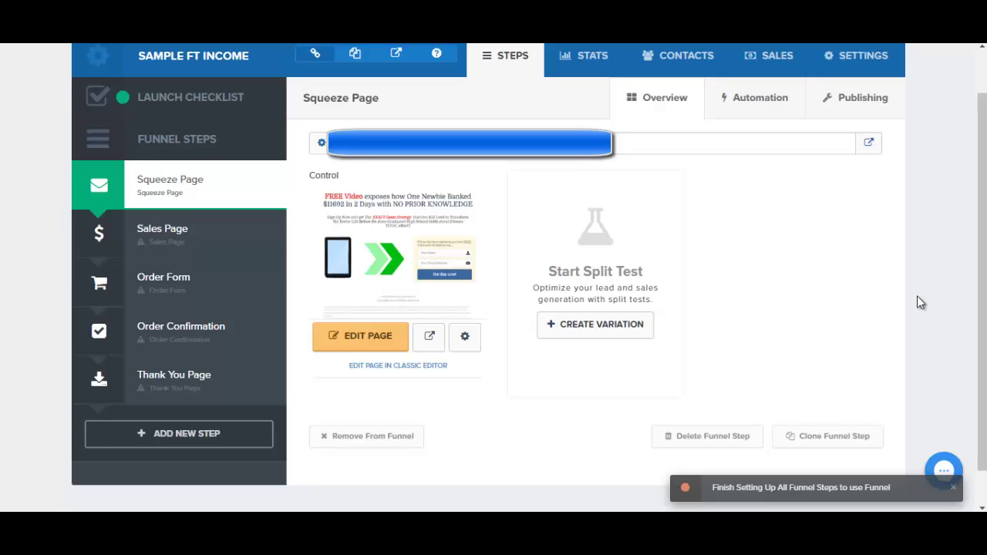
Launch the page editor for the Squeeze Page funnel step.
click(351, 340)
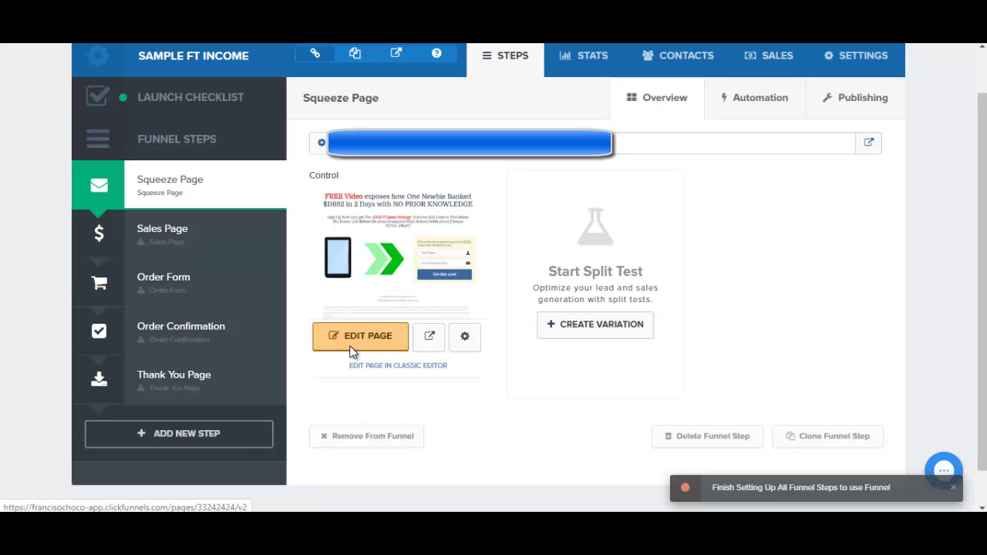
right_click(362, 349)
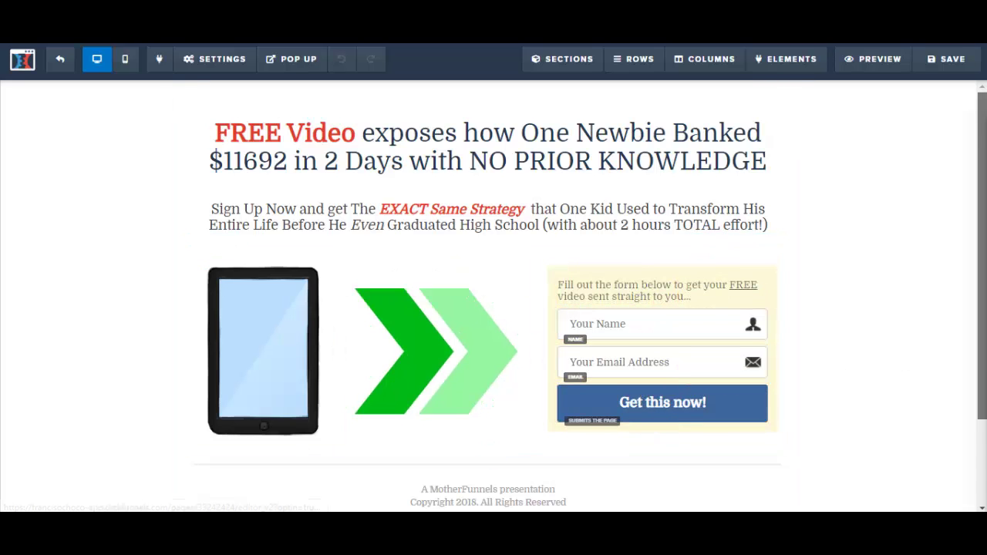
scroll(964, 397, down, 1)
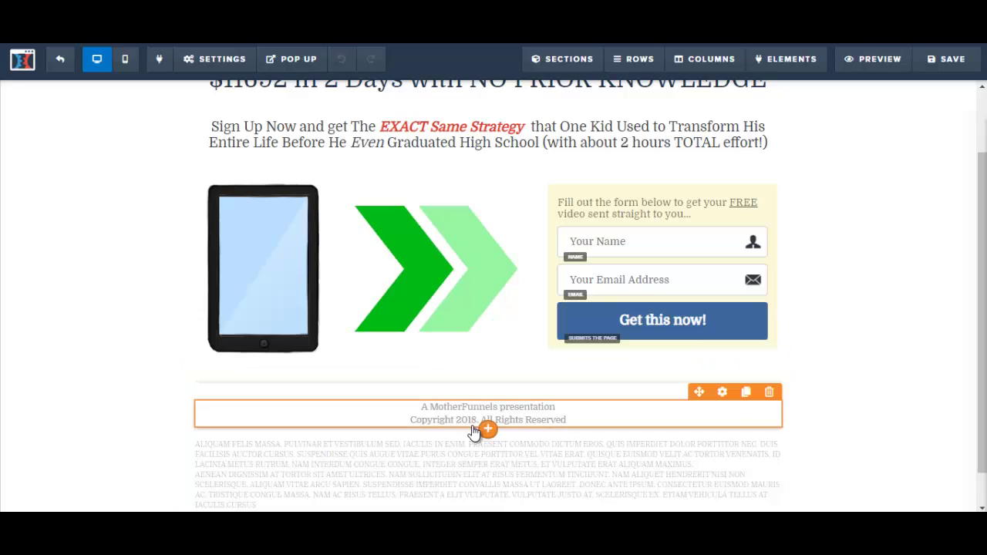
click(433, 417)
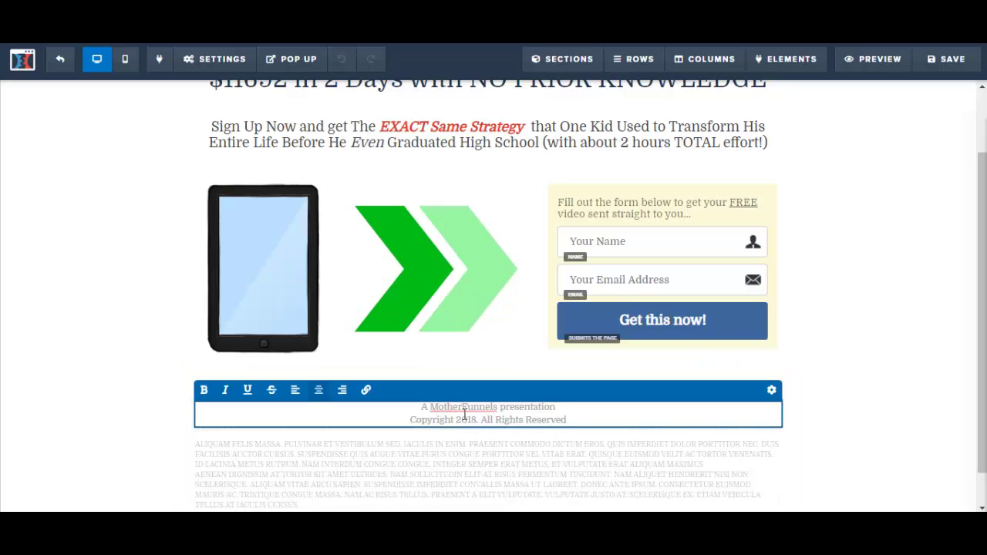
scroll(416, 390, down, 1)
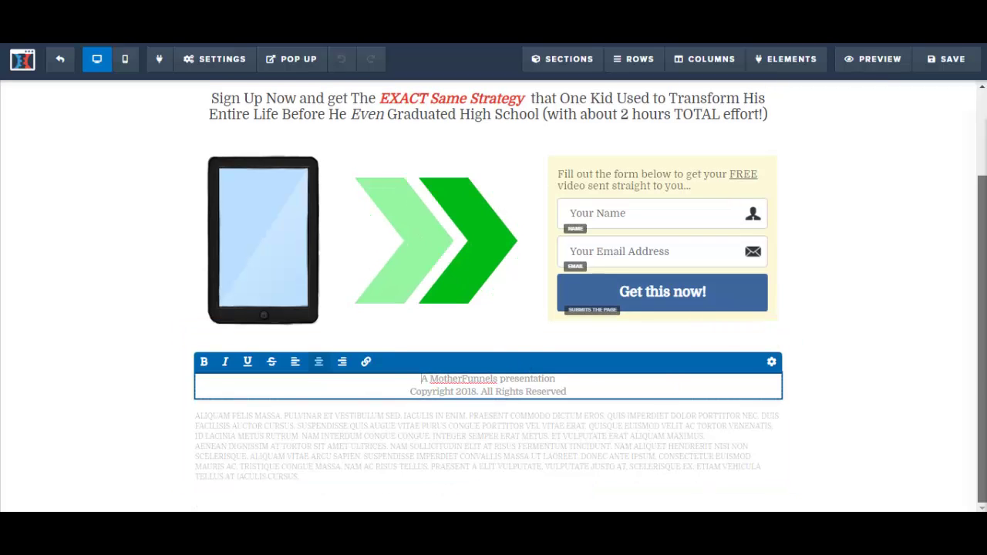
scroll(371, 163, up, 4)
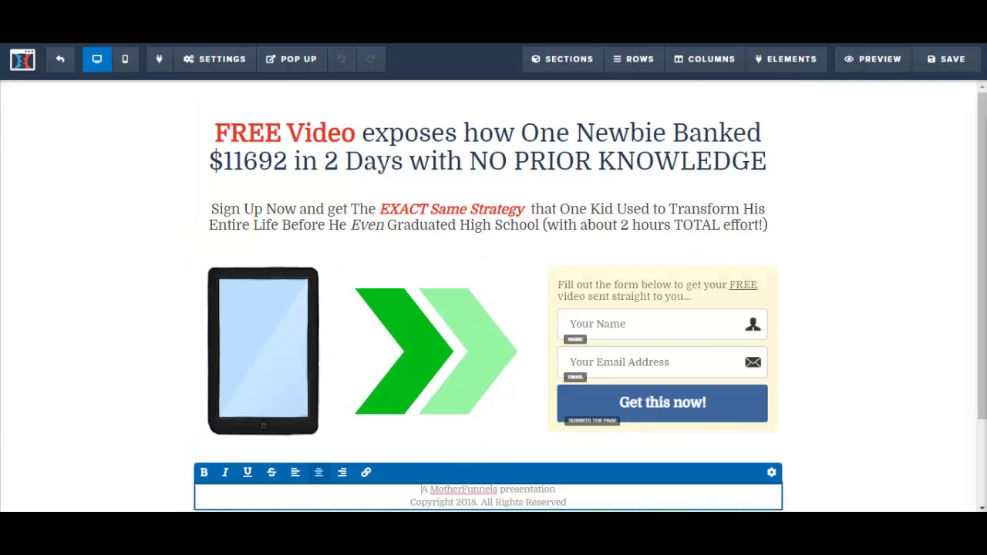
click(181, 454)
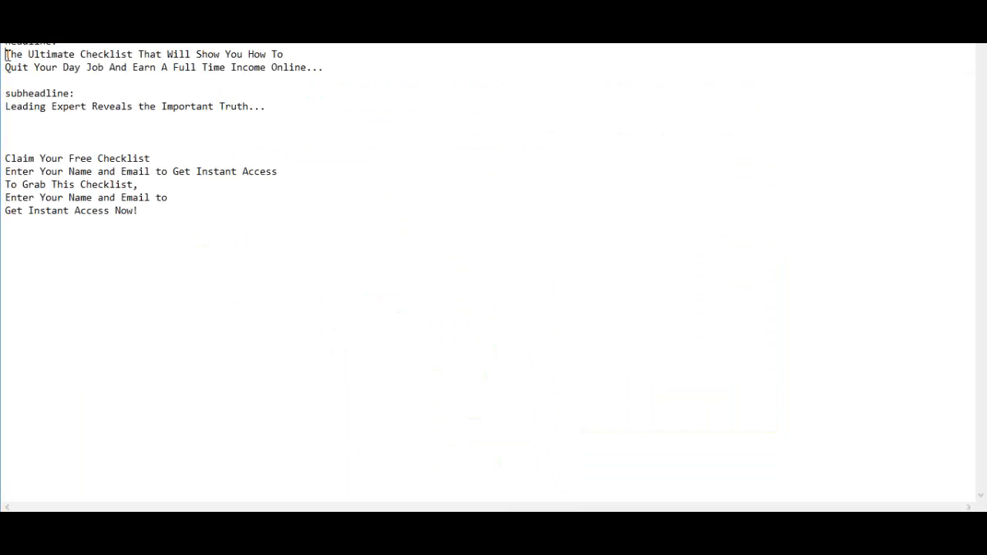
Copy the two-line checklist headline from Notepad and return to the page editor.
drag(5, 54, 358, 69)
key(ctrl+c)
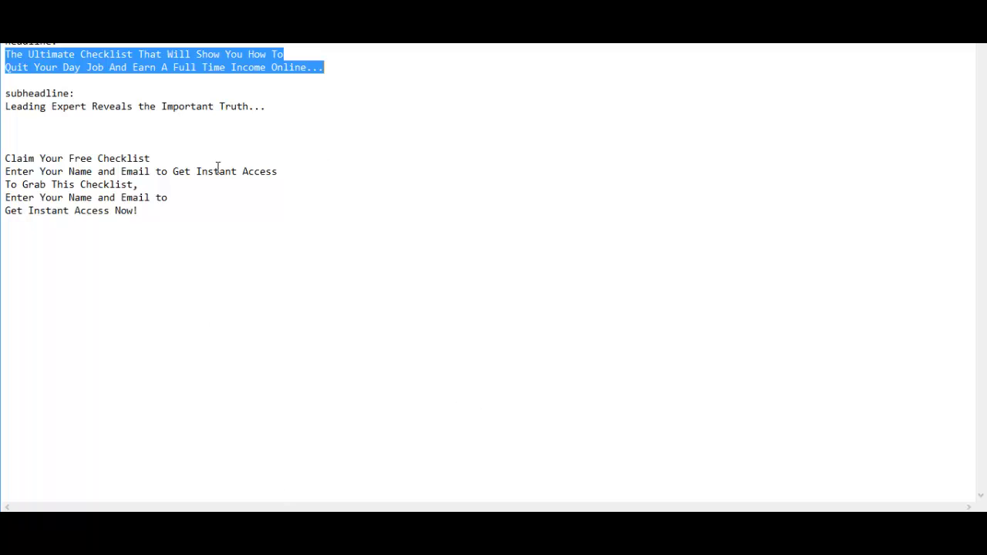
key(alt+Tab)
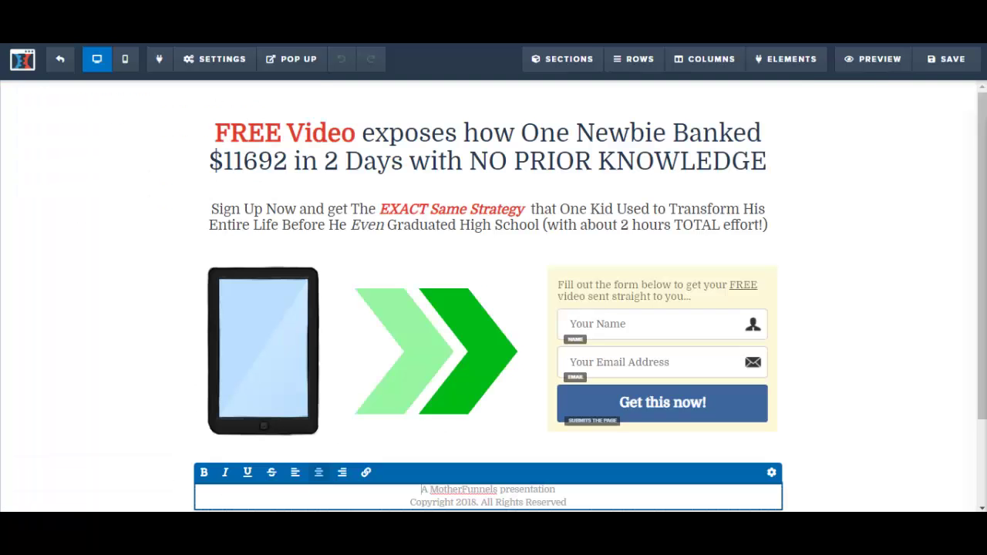
Replace the old 'FREE Video' headline with the pasted checklist headline.
click(244, 134)
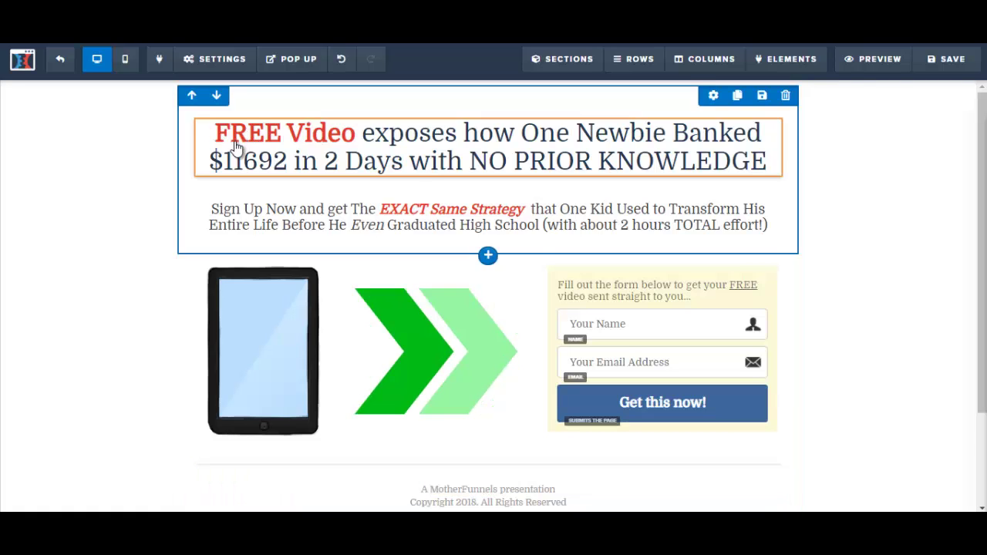
drag(210, 133, 784, 158)
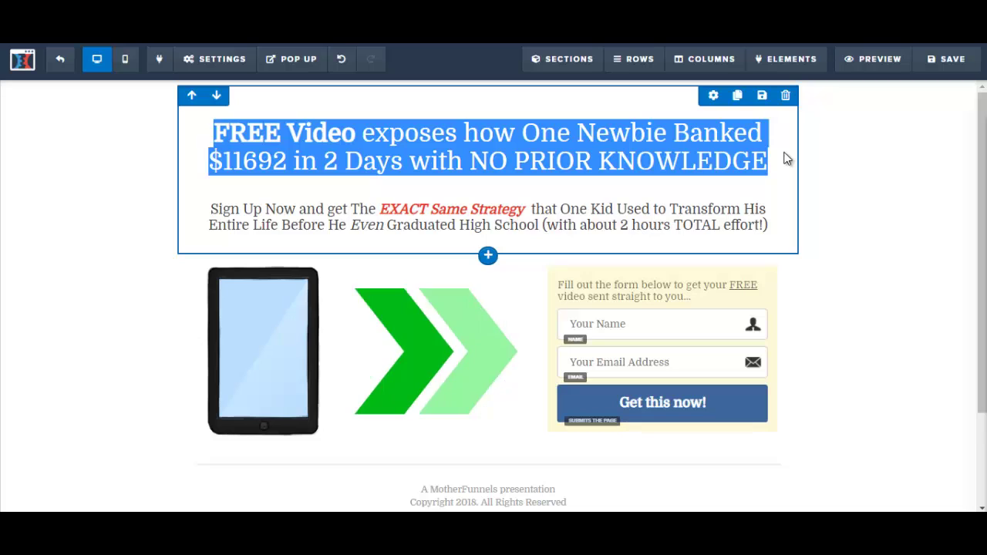
mouse_move(591, 130)
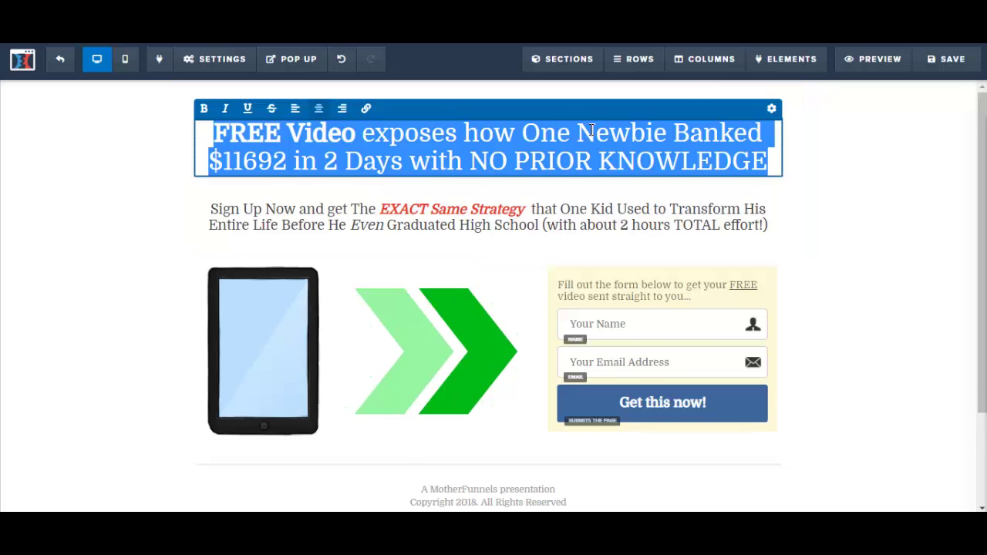
key(ctrl+v)
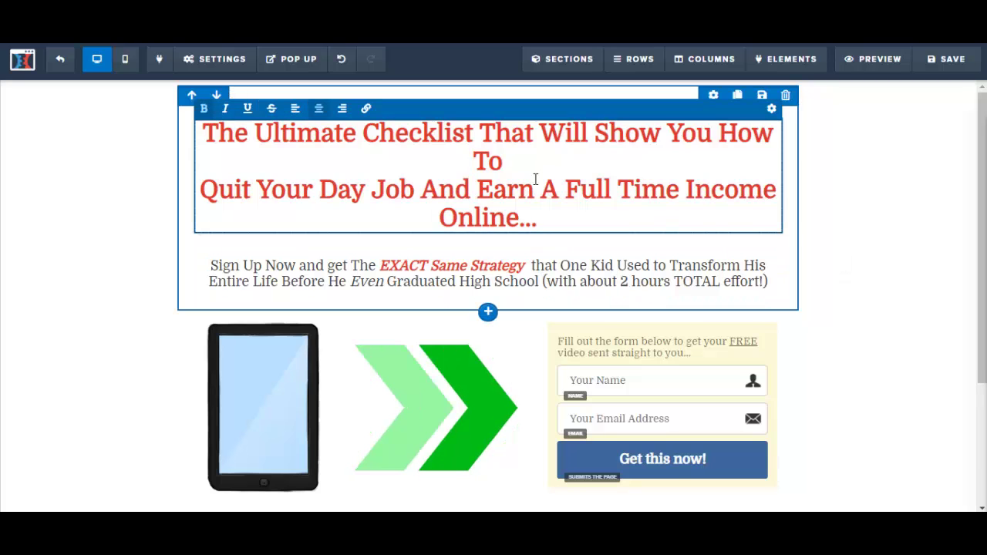
Reduce the new headline's font size from 38 to 36.
triple_click(545, 218)
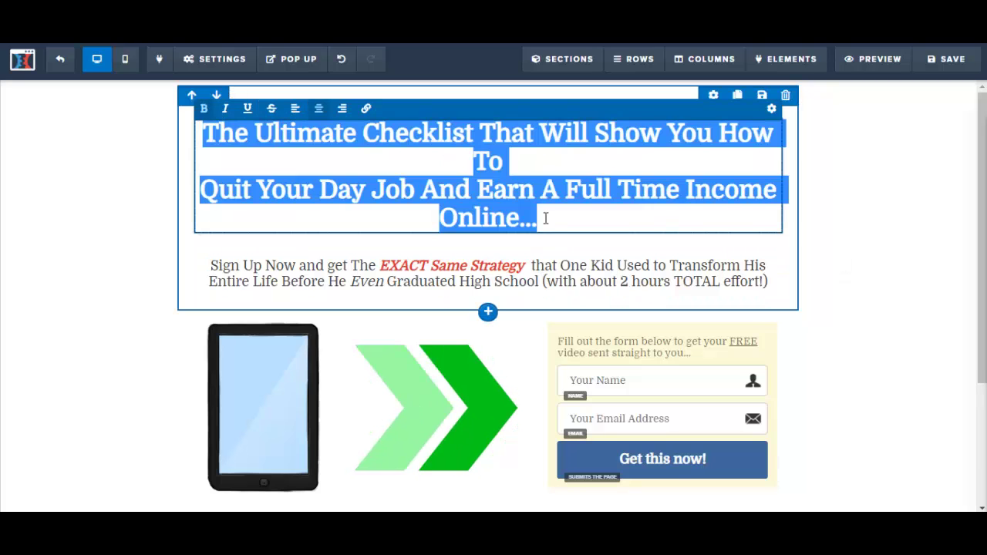
click(772, 109)
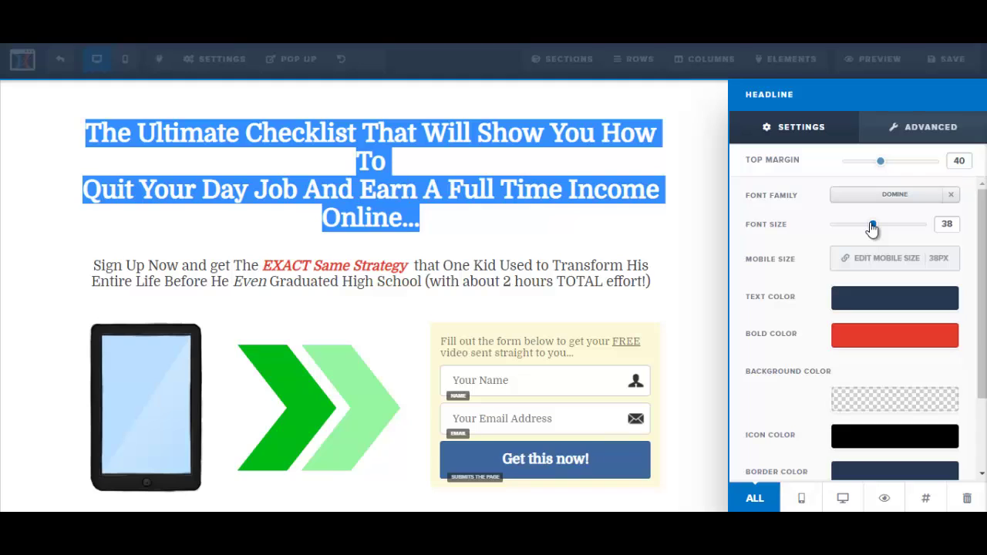
drag(872, 229, 869, 228)
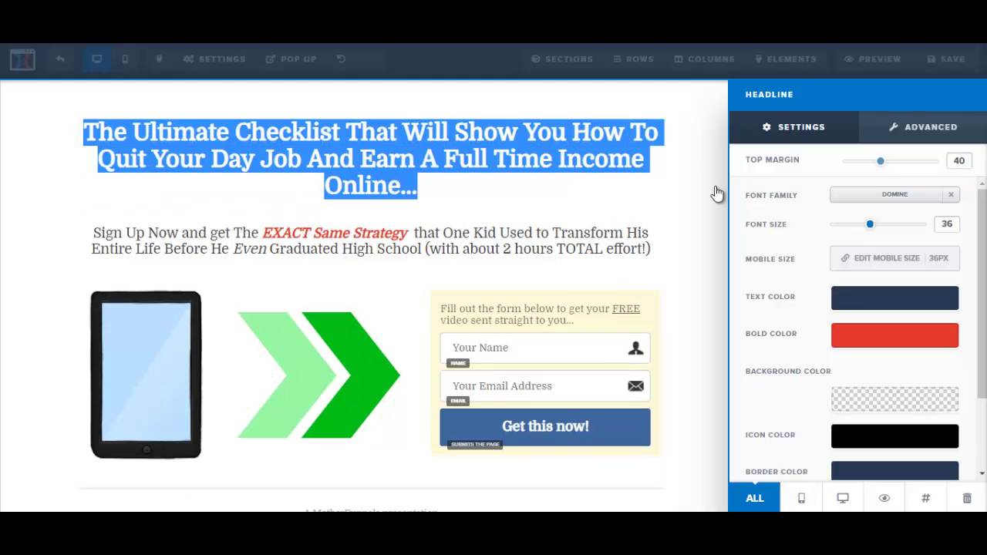
click(509, 171)
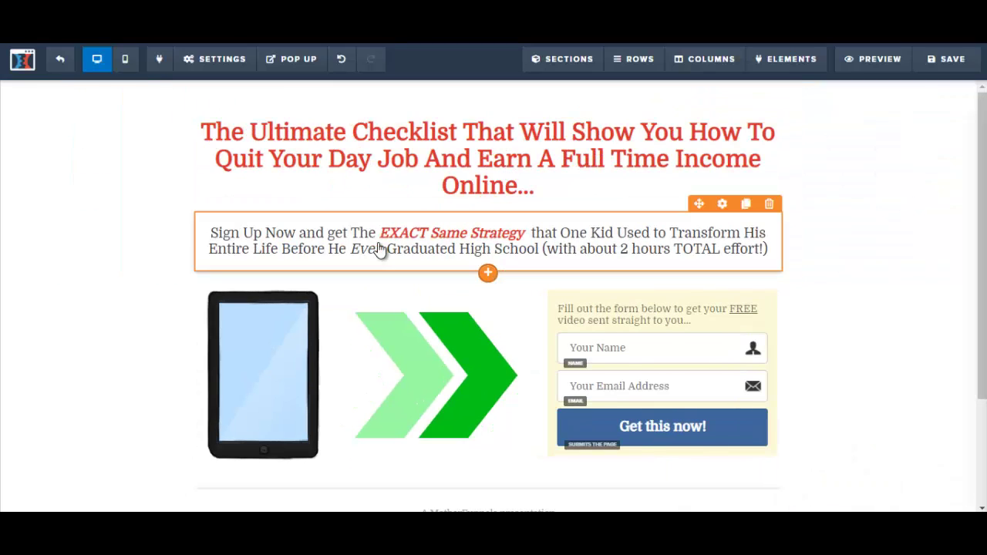
Bring up the Notepad file holding the checklist subheadline copy.
click(378, 248)
click(517, 489)
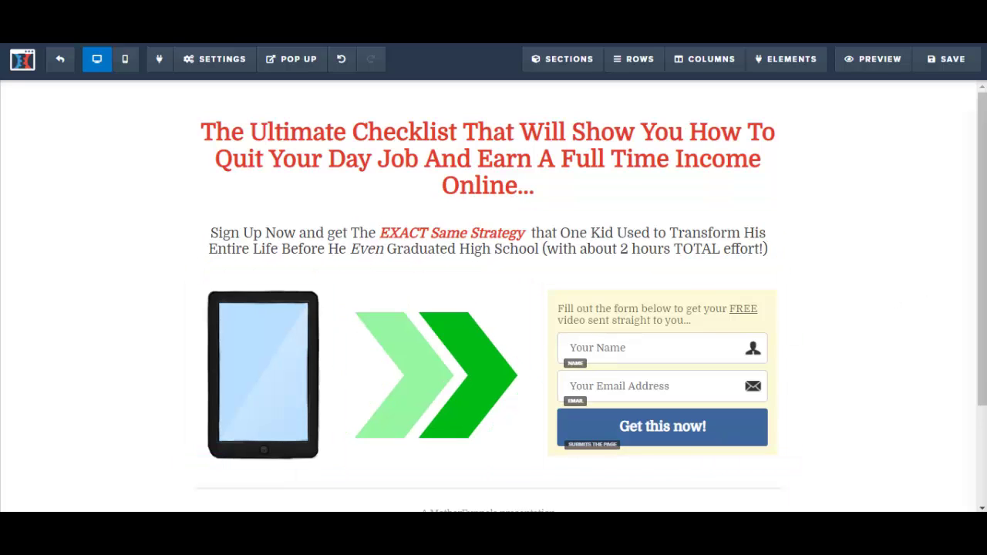
click(203, 465)
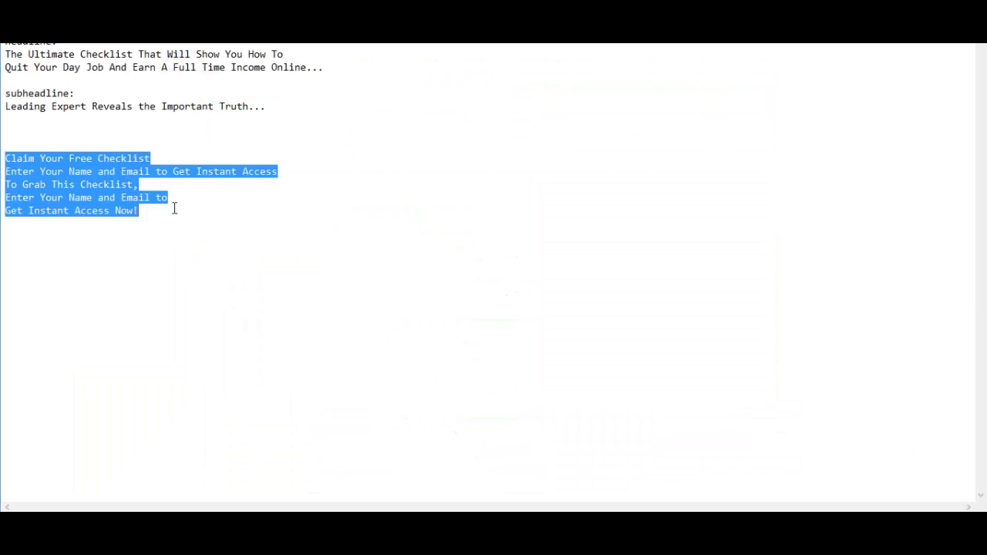
Paste the copied checklist text over the existing subheadline.
key(alt+Tab)
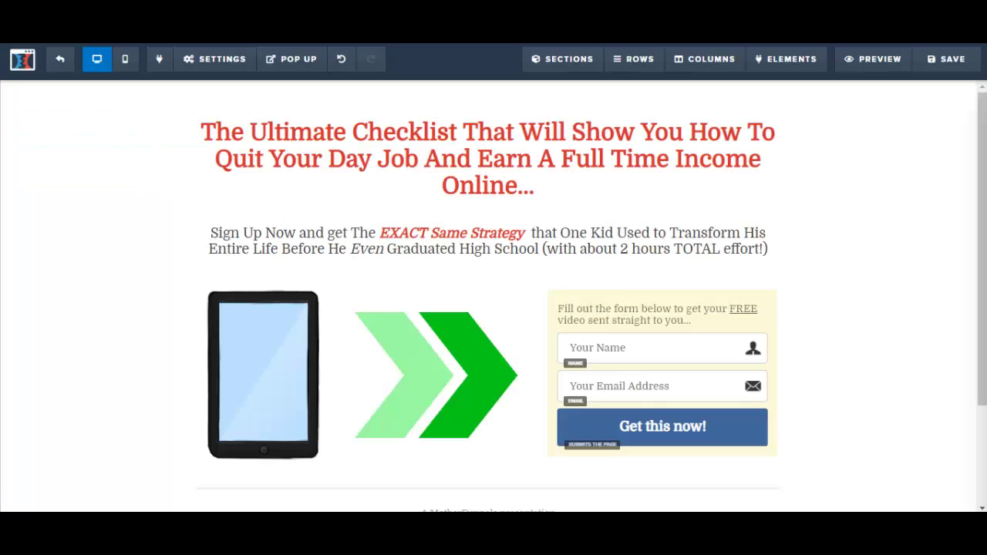
click(229, 231)
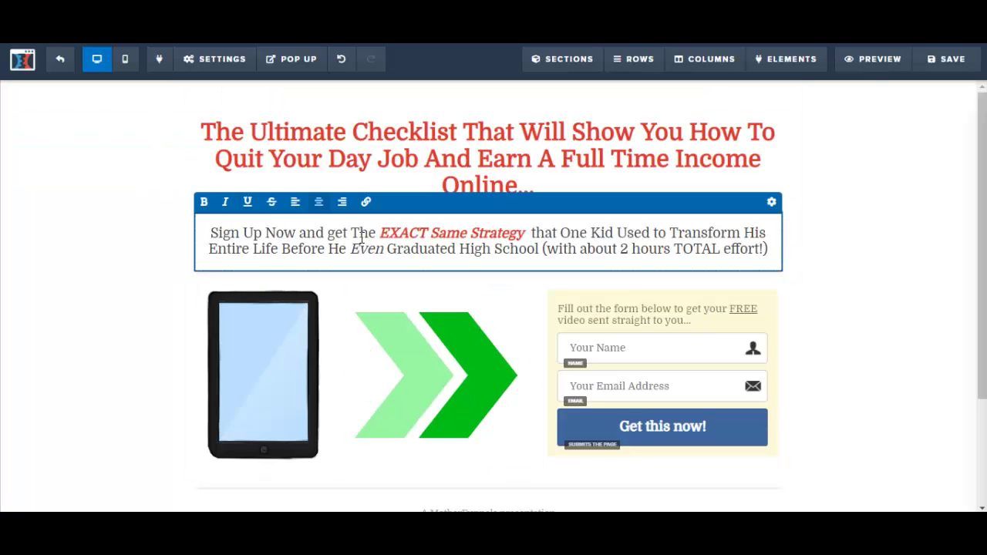
drag(210, 233, 767, 263)
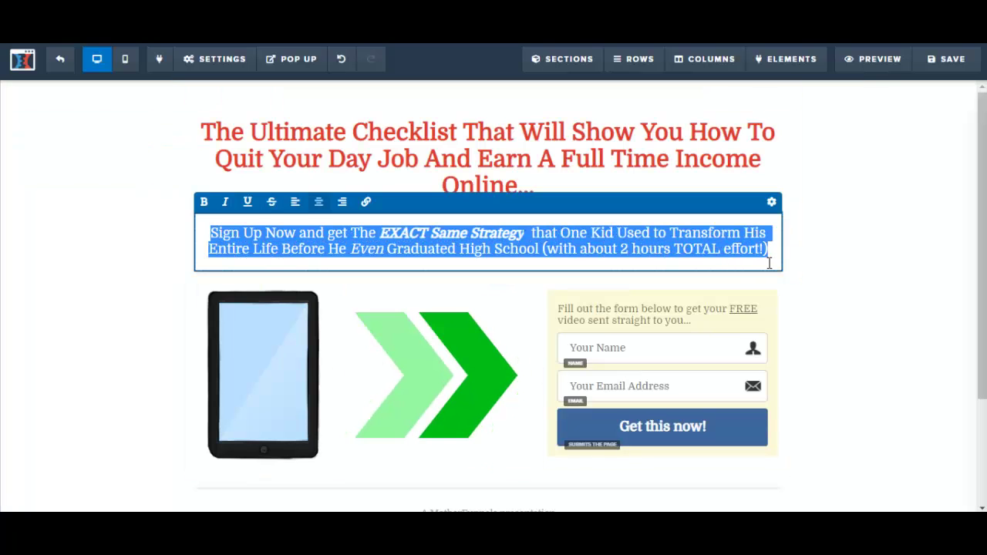
text(Claim Your Free Checklist Enter Your Name and Email to Get Instant Access To Grab This Checklist, Enter Your Name and Email to Get Instant Access Now!)
Join the first two lines with '!', delete the repeated closing lines and trailing comma.
click(574, 232)
key(Delete)
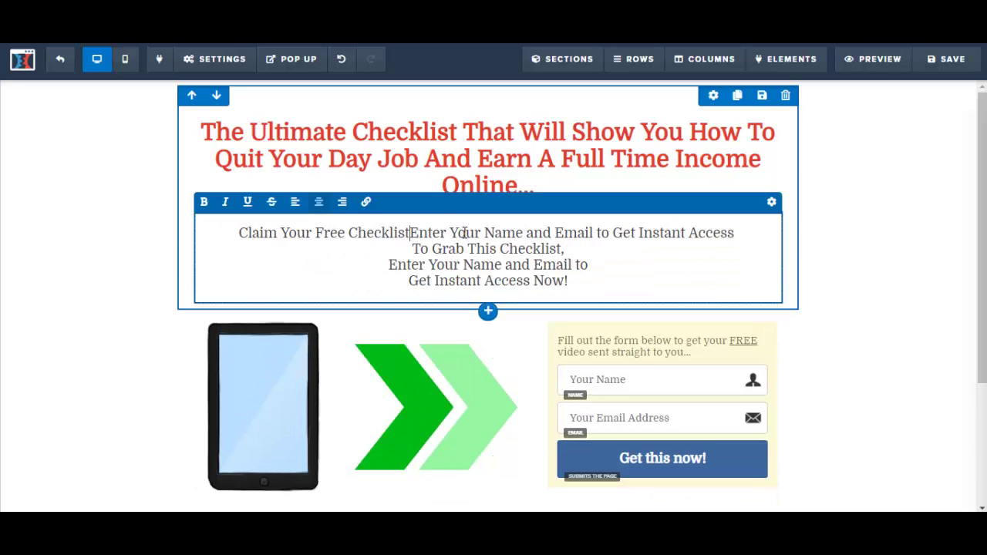
text(!)
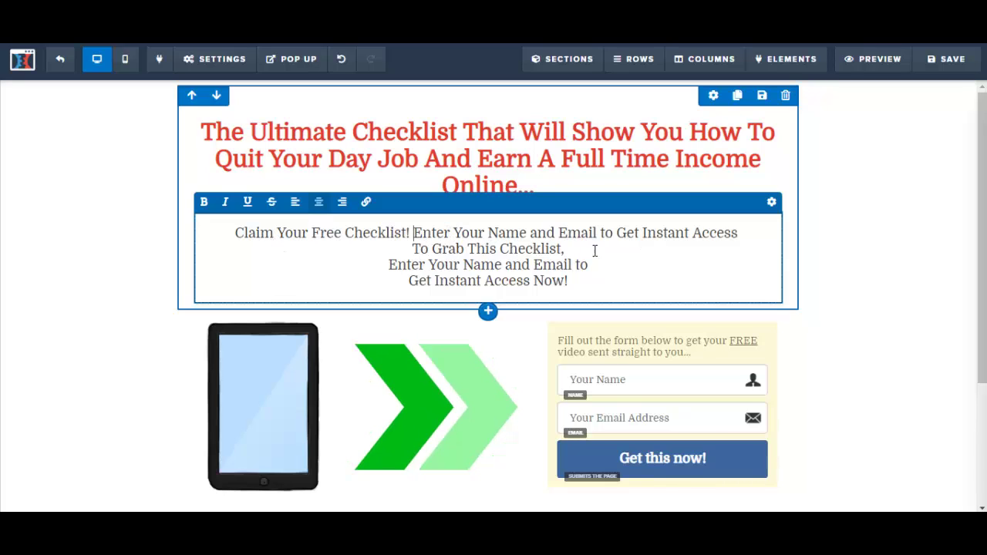
drag(384, 265, 582, 286)
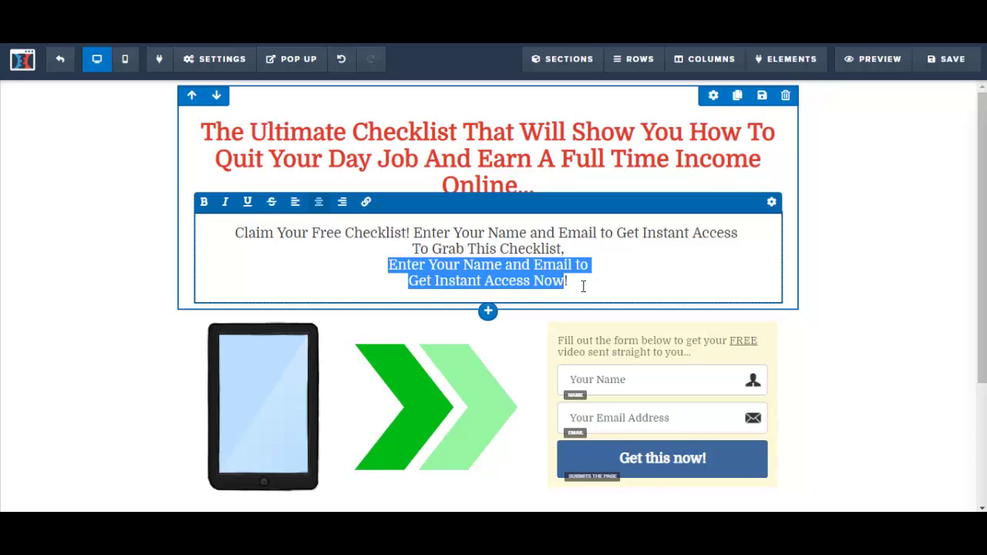
key(BackSpace)
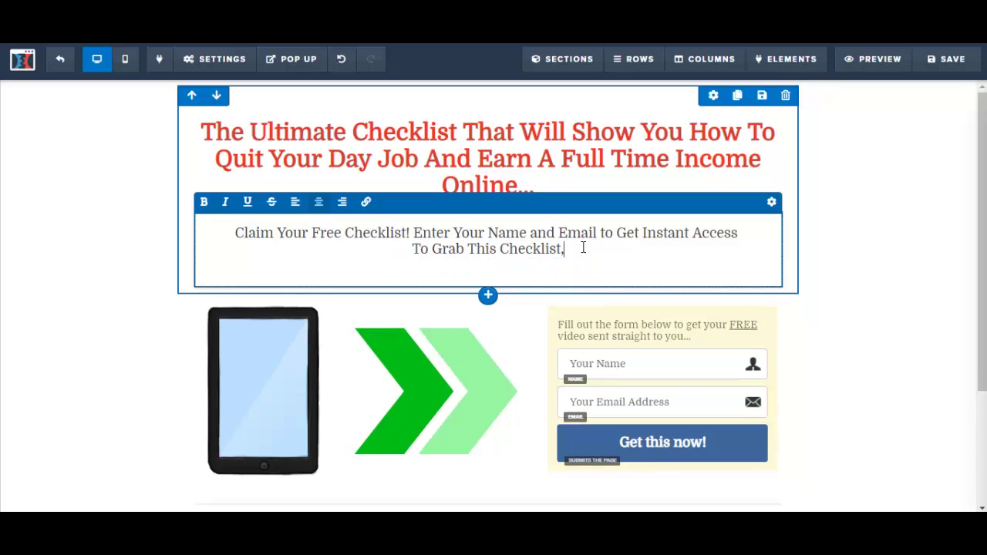
key(BackSpace)
End the subheadline with '...', make it bold and enlarge it from 21 to 24.
text(...)
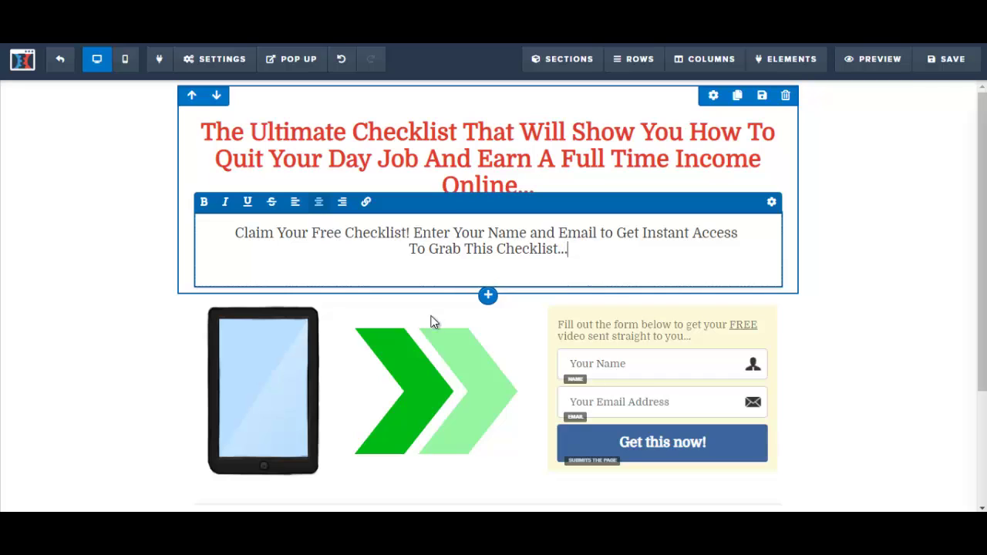
click(915, 247)
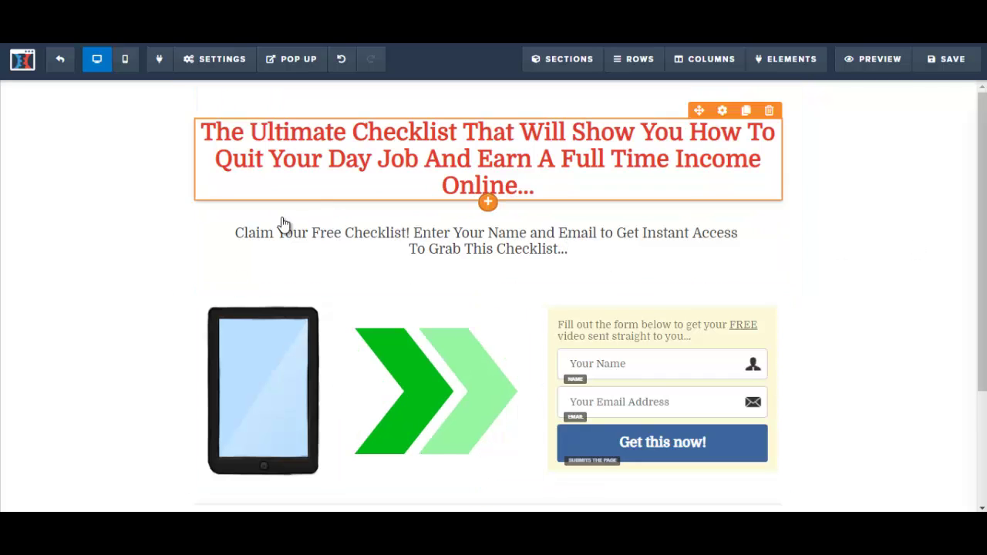
click(247, 237)
shift+click(589, 248)
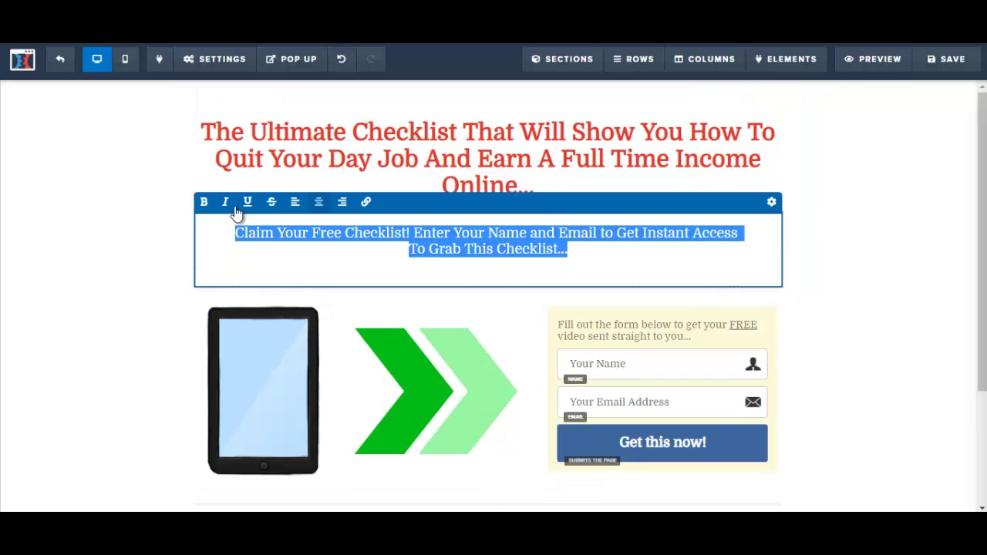
click(204, 204)
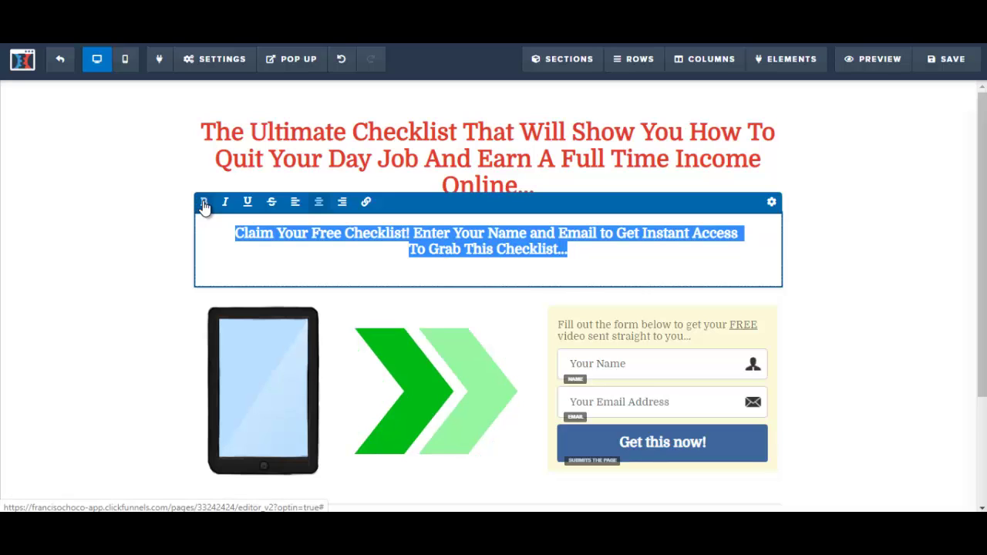
click(772, 204)
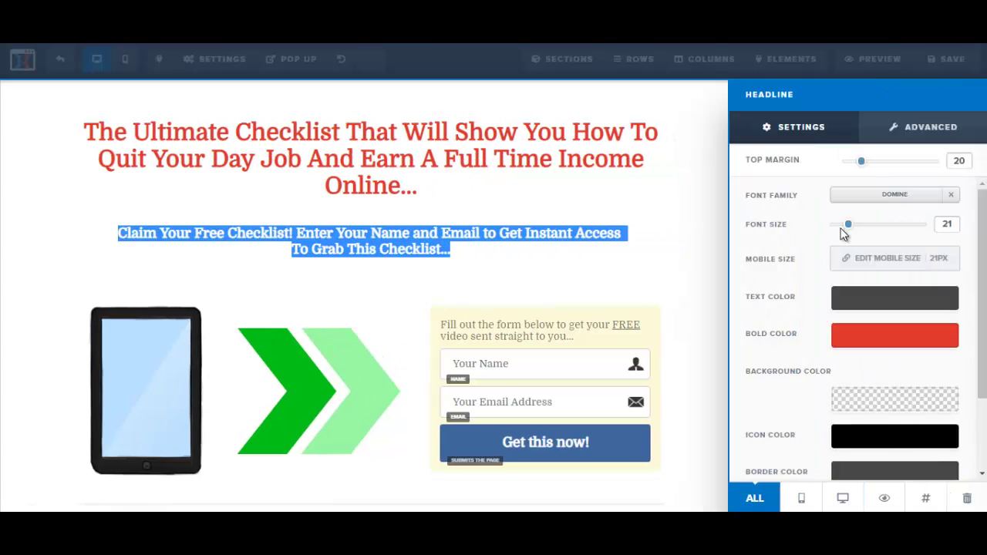
drag(850, 229, 859, 231)
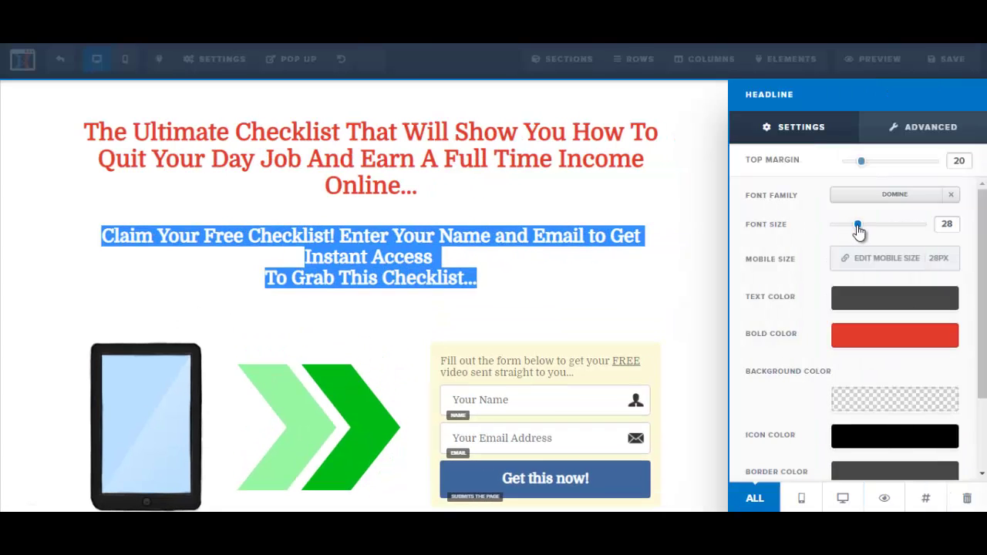
click(567, 205)
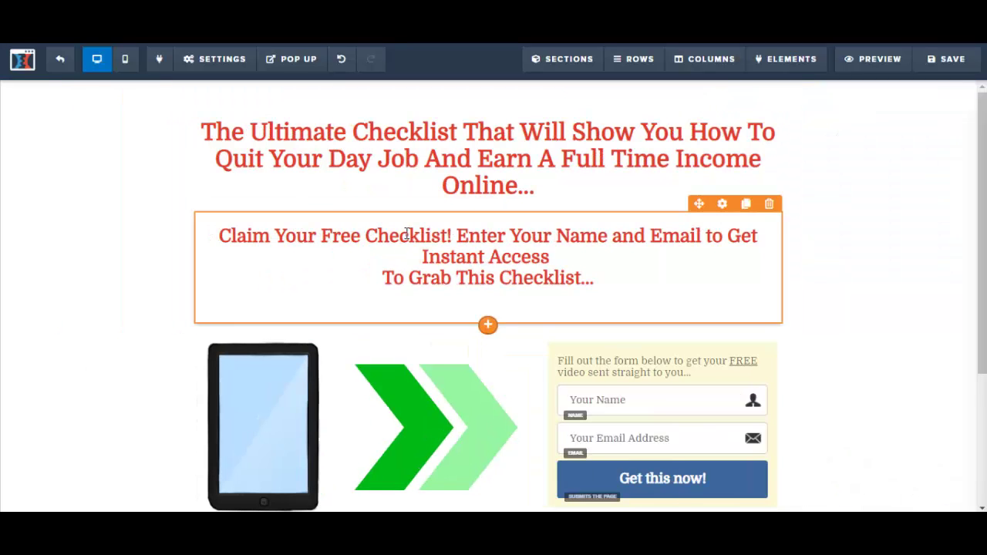
Set the subheadline's Bold Color to dark grey #2d2d2d.
click(240, 245)
drag(247, 238, 609, 279)
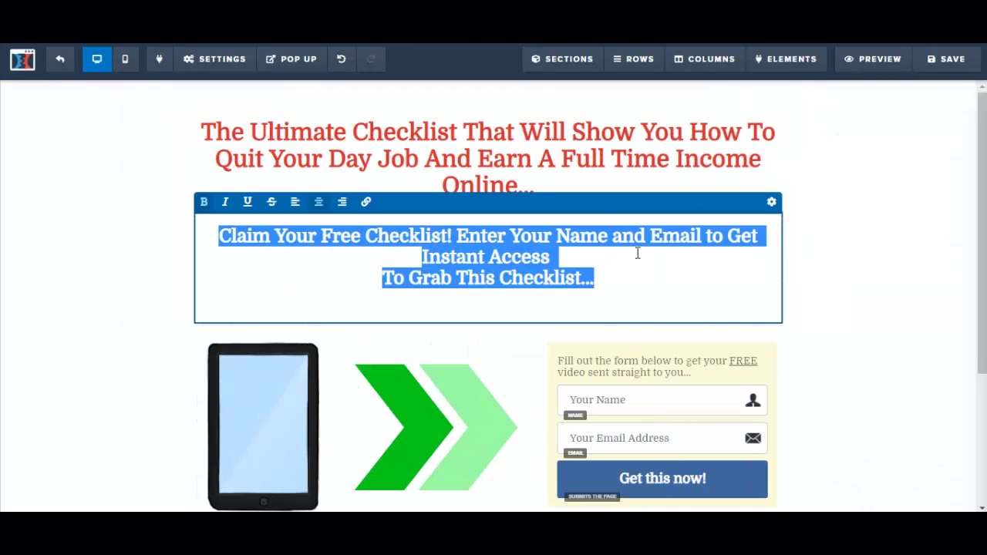
click(771, 205)
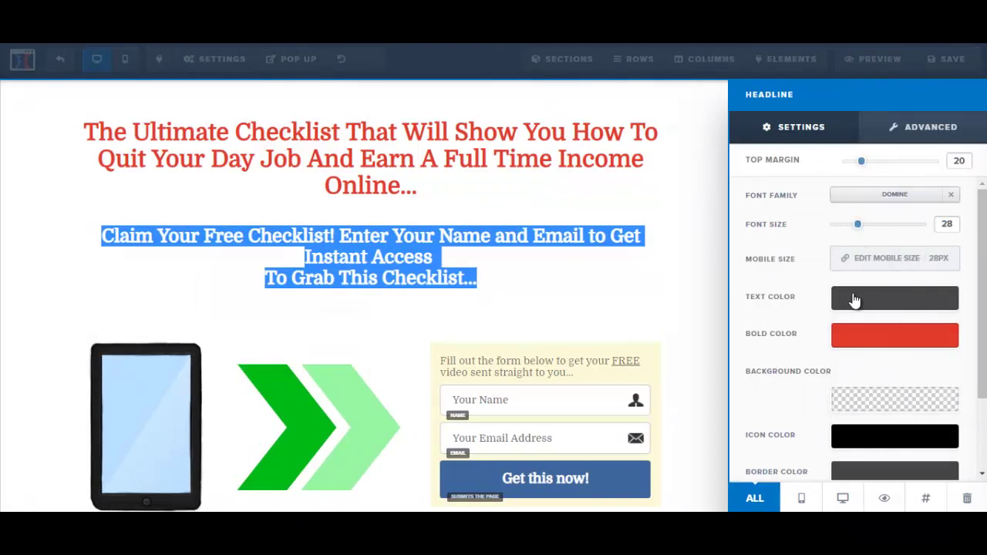
click(848, 346)
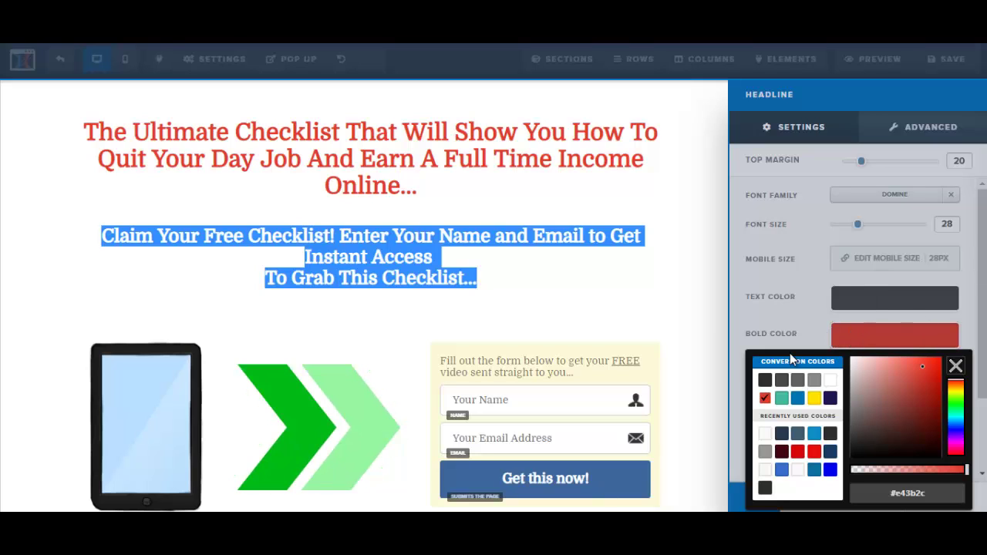
click(765, 379)
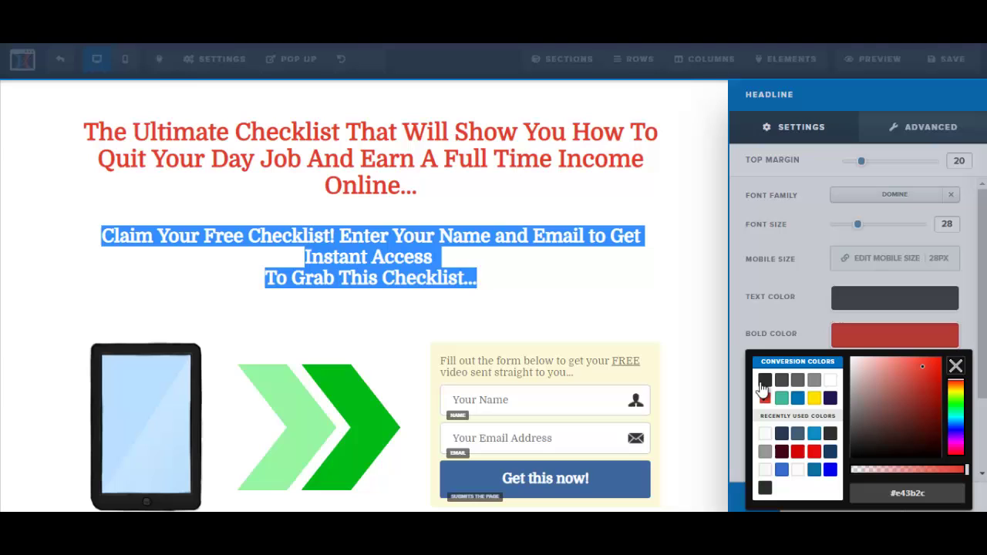
click(590, 299)
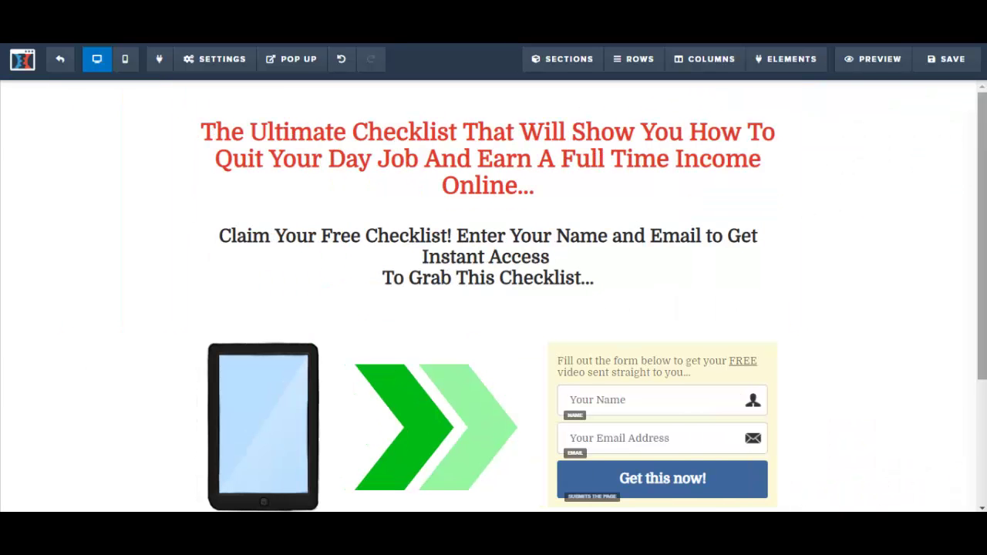
Save the page.
scroll(494, 293, down, 2)
scroll(760, 146, up, 2)
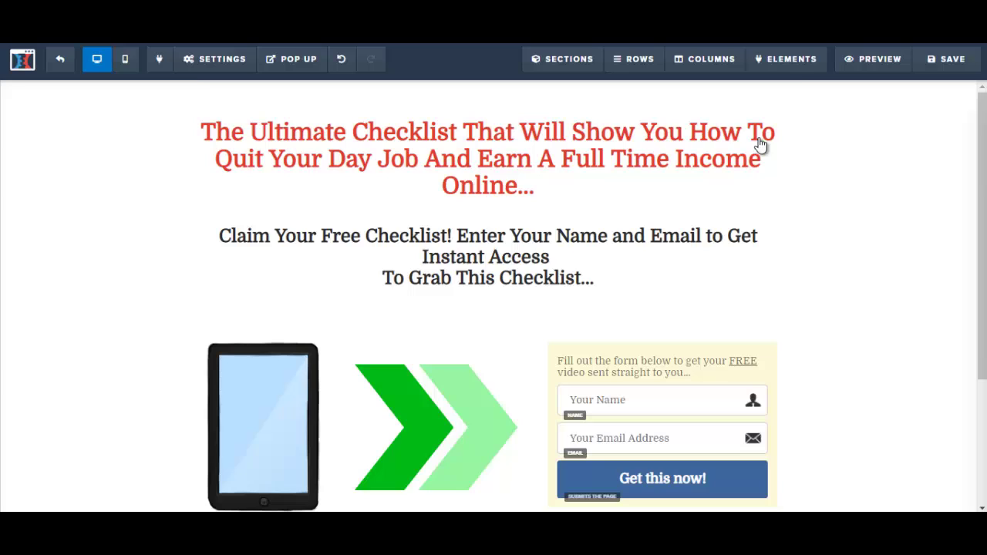
click(955, 67)
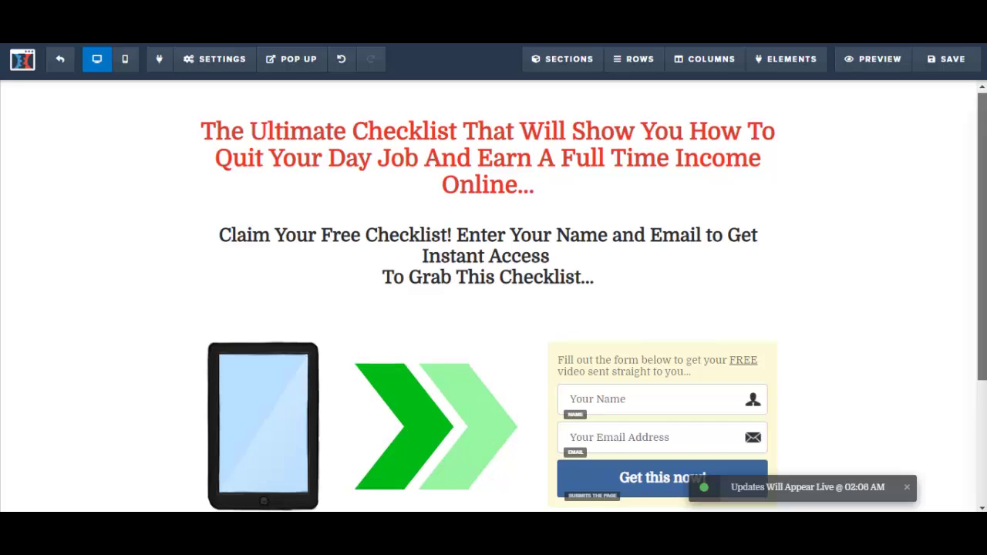
Change 'video' to 'checklist' in the form's FREE intro line.
scroll(493, 300, down, 1)
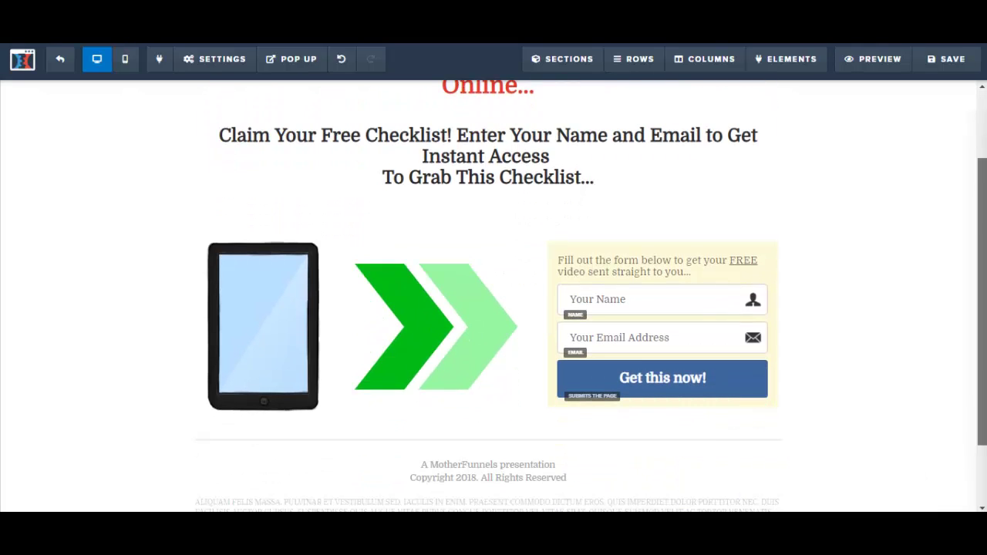
click(590, 273)
double_click(582, 272)
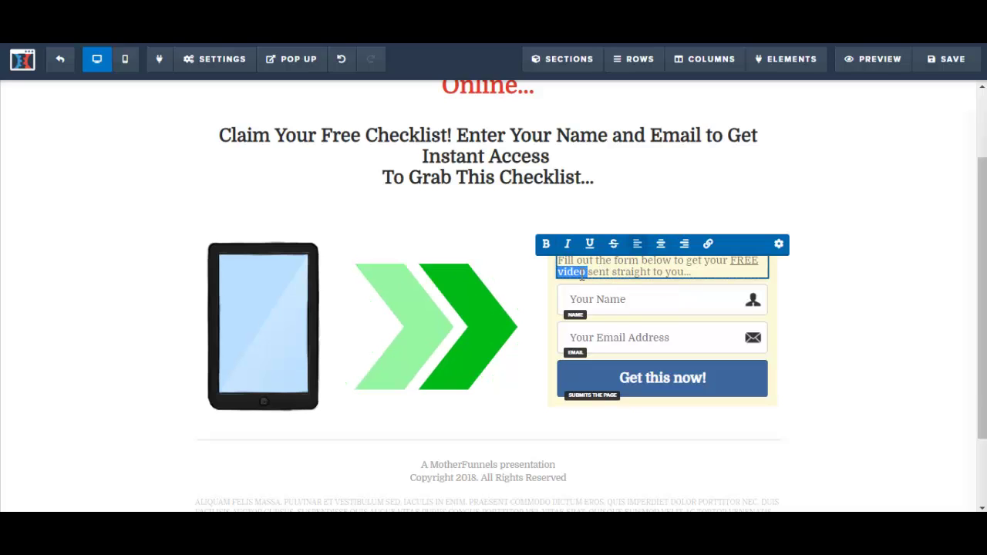
text(checklist)
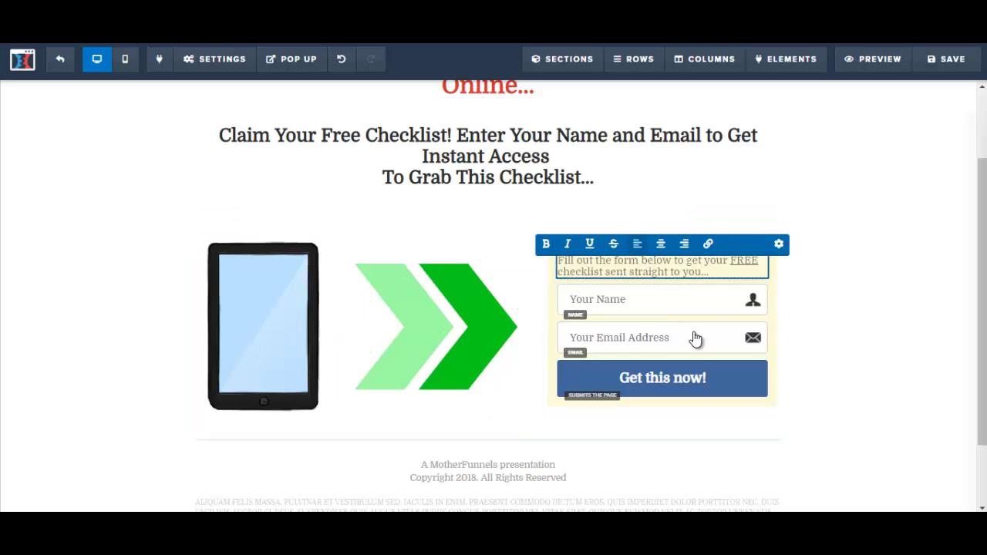
drag(981, 323, 980, 265)
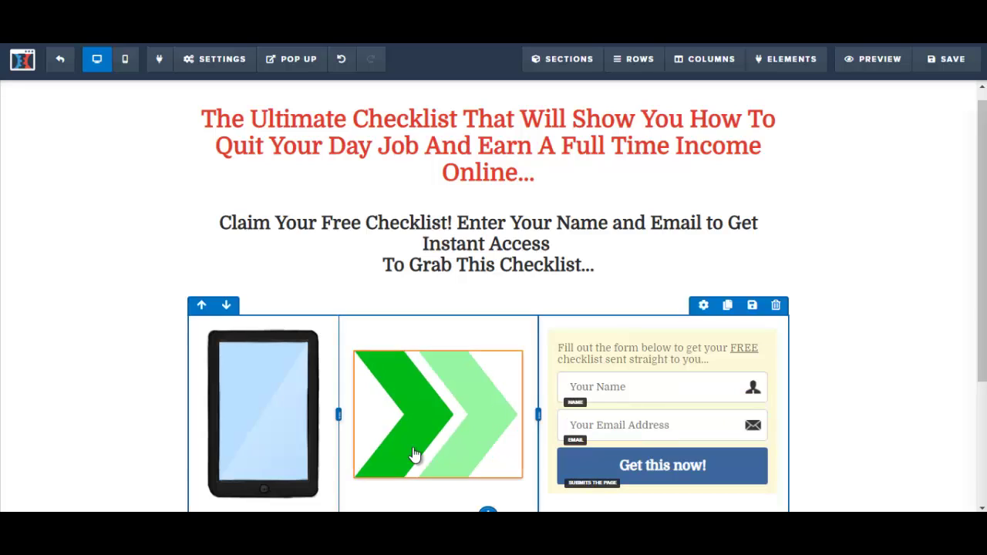
Open the Uploaded Images library from the tablet image's Image settings.
click(264, 375)
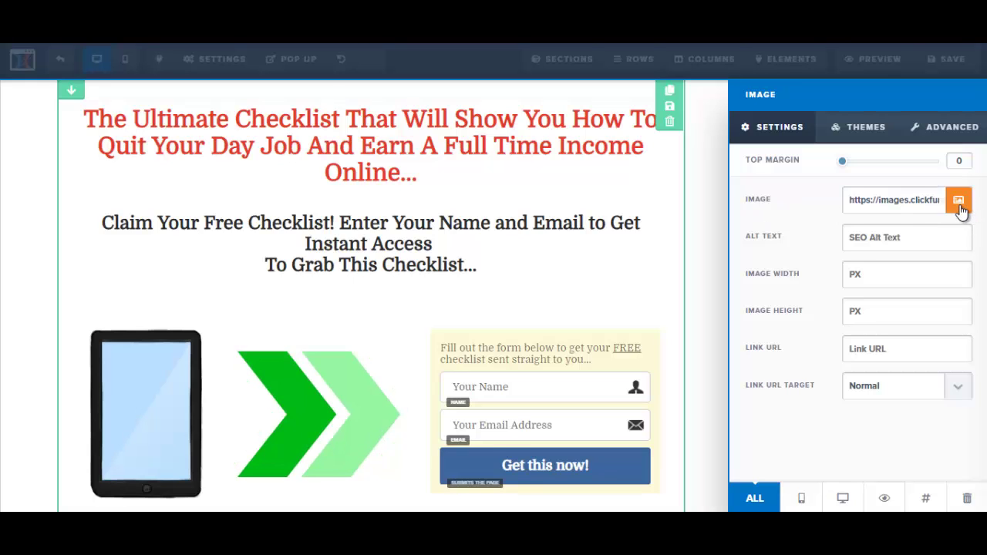
click(960, 203)
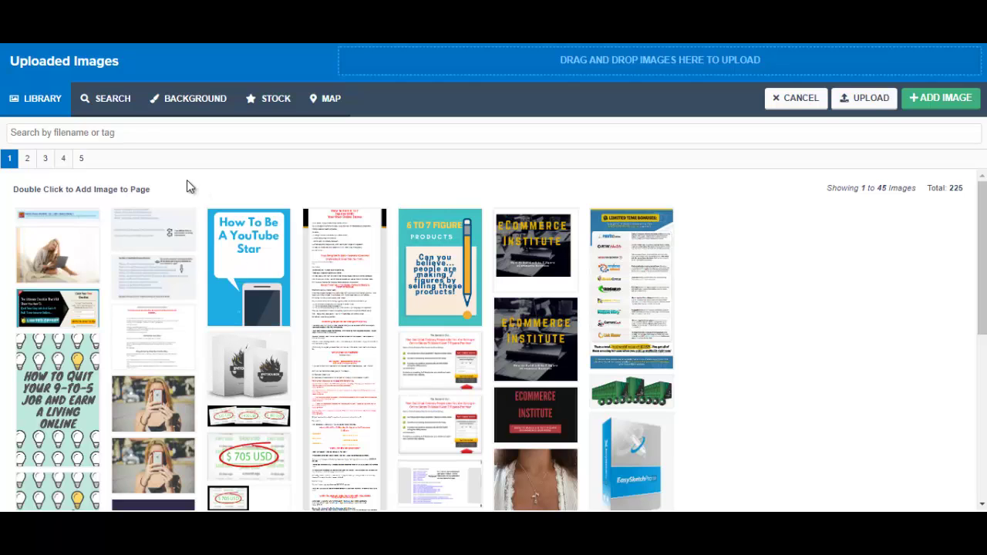
Search Pixabay for 'checklist' and add the clipboard illustration in place of the tablet image.
click(111, 108)
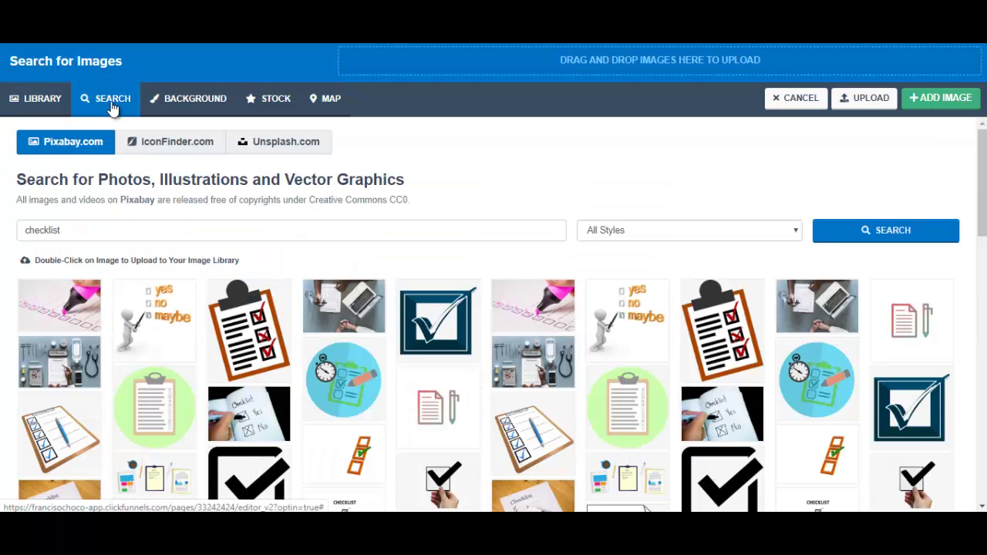
click(56, 233)
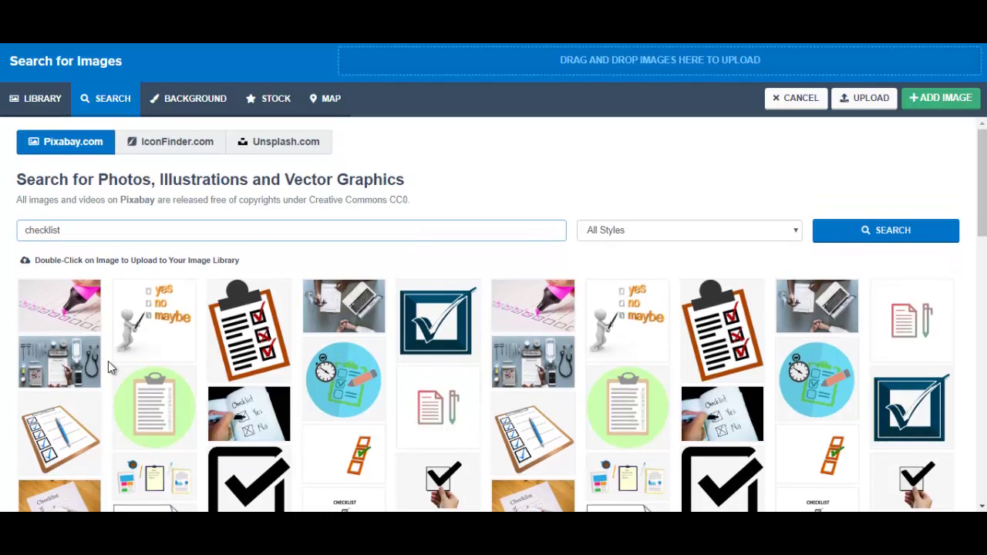
scroll(107, 361, down, 1)
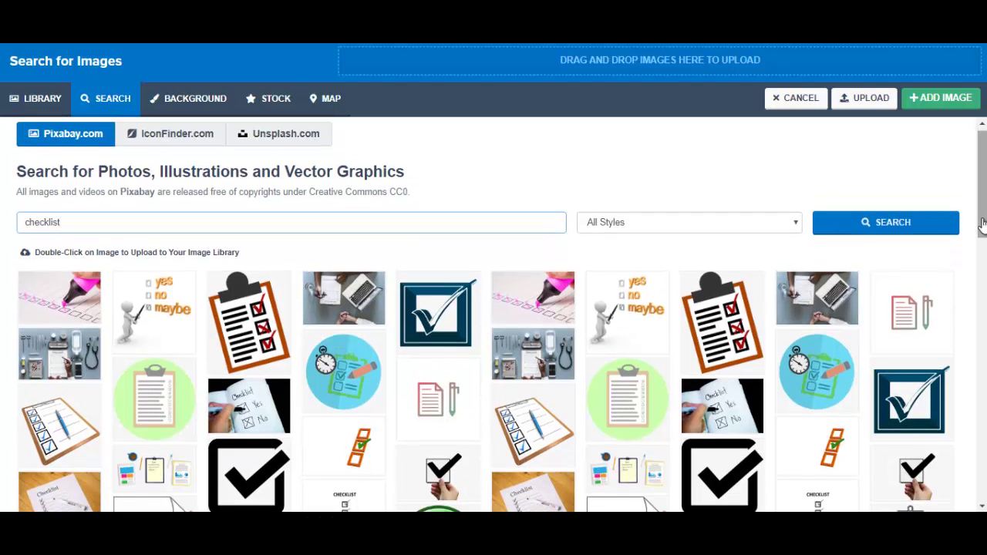
click(254, 333)
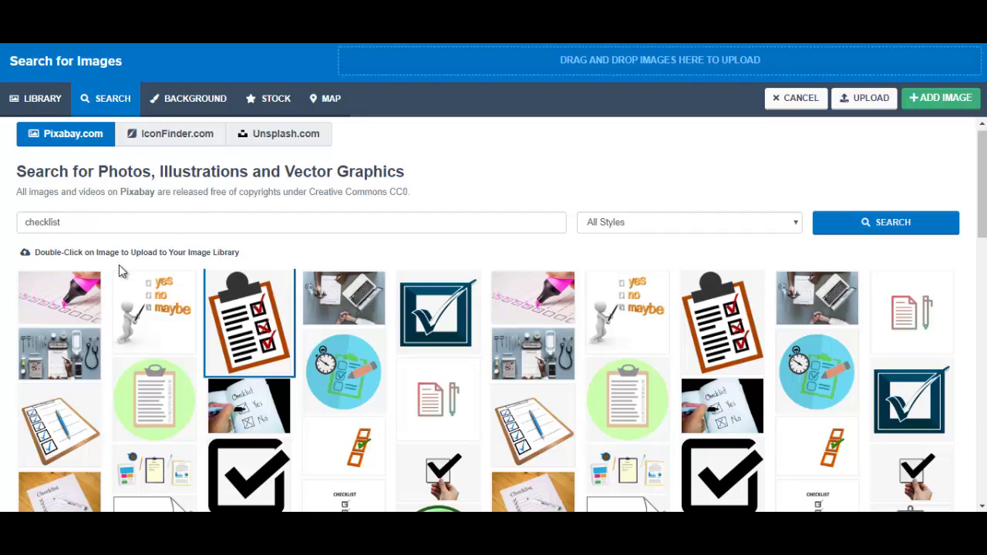
double_click(240, 323)
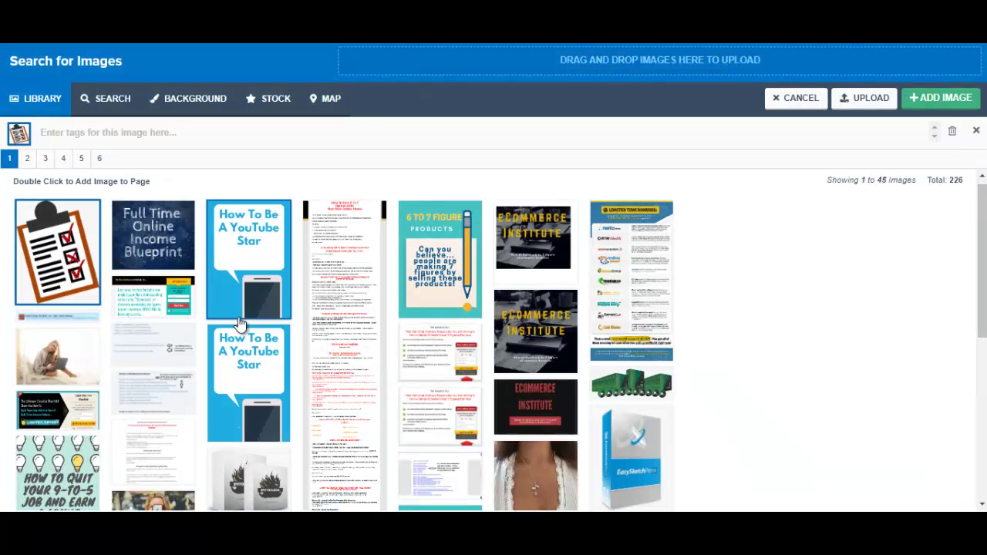
click(952, 103)
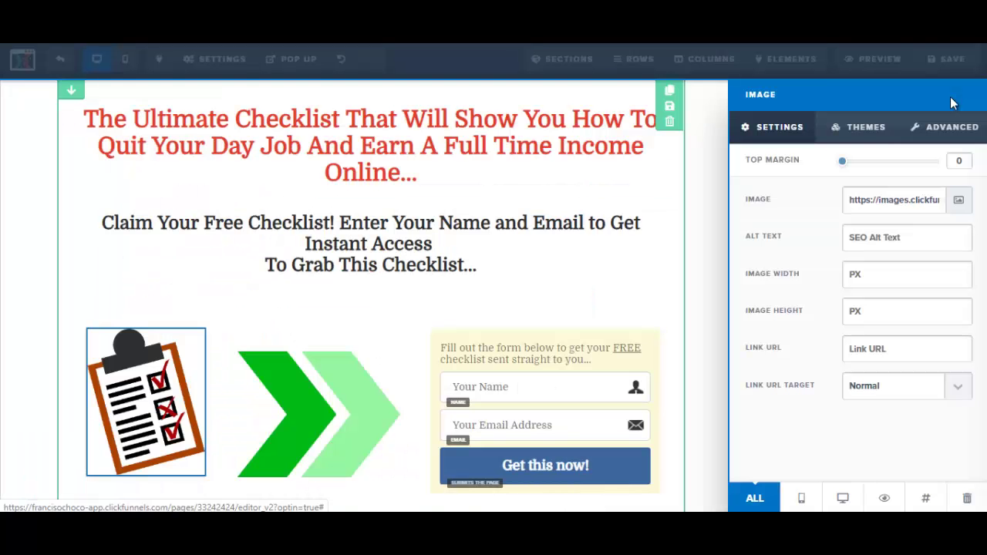
Close the Image settings and save the page with the clipboard image.
click(455, 257)
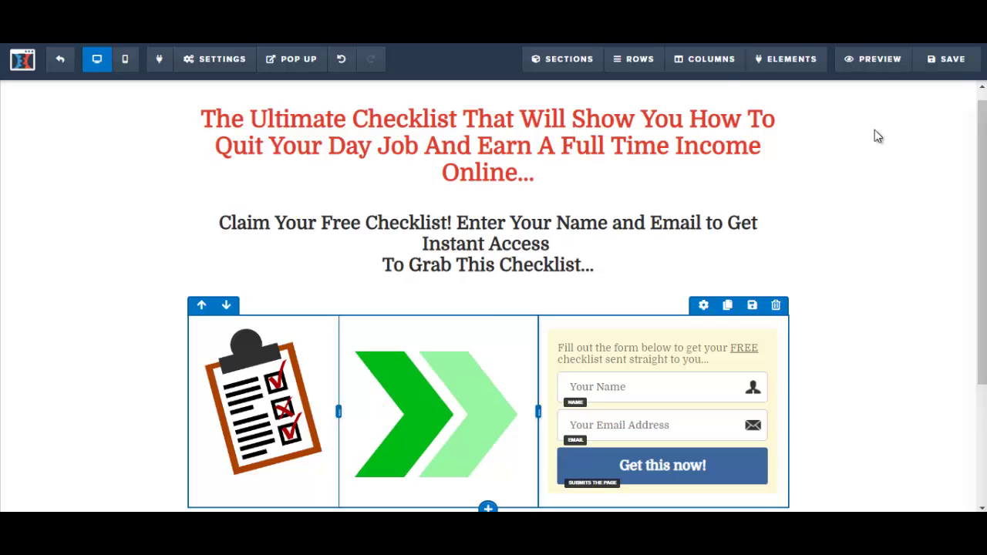
click(950, 63)
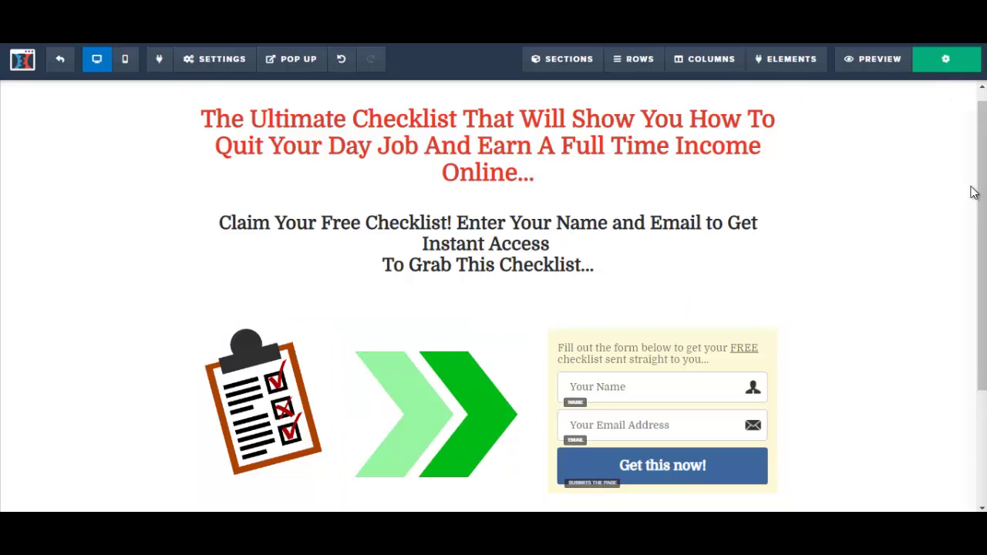
scroll(917, 294, down, 2)
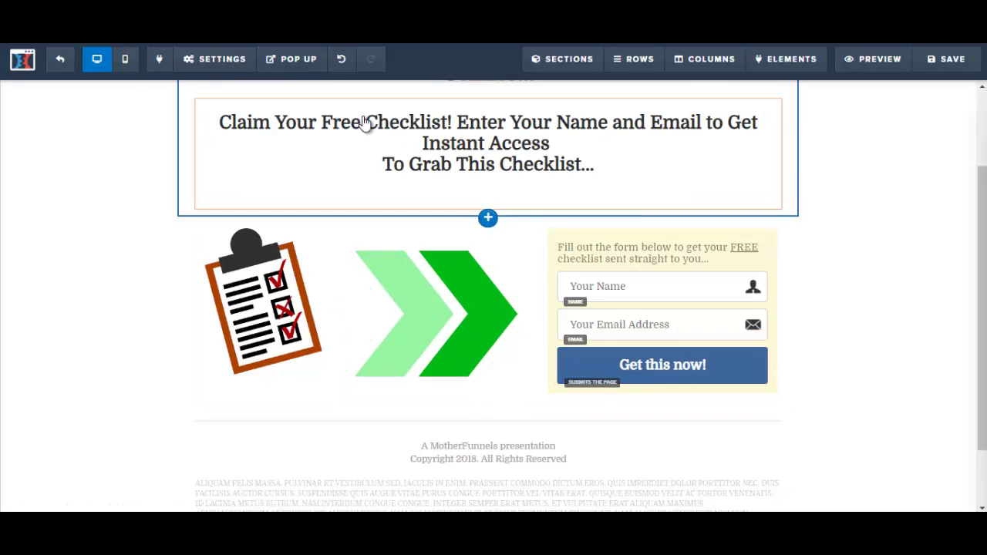
In SETTINGS > Integrations, choose Getresponse with the Add To Campaign action.
click(230, 68)
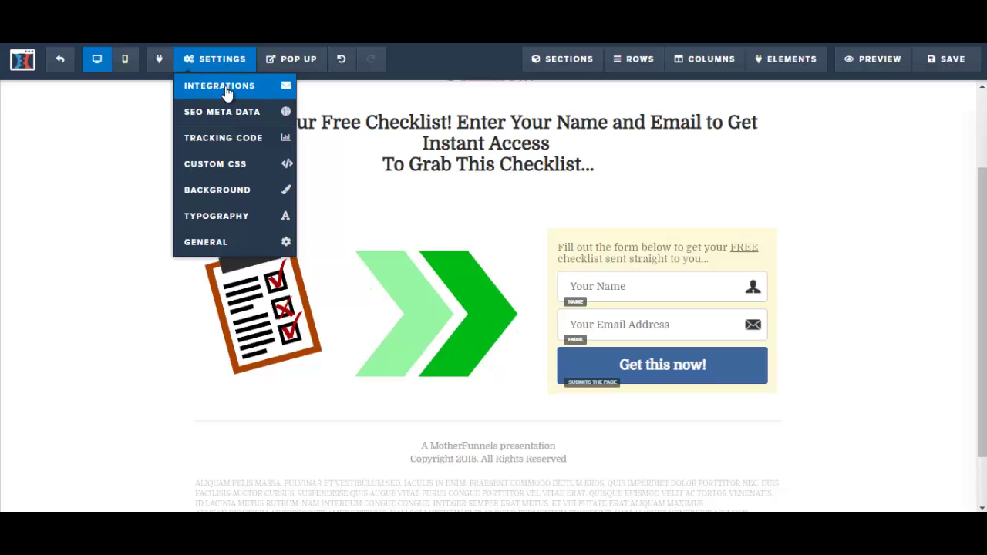
click(227, 92)
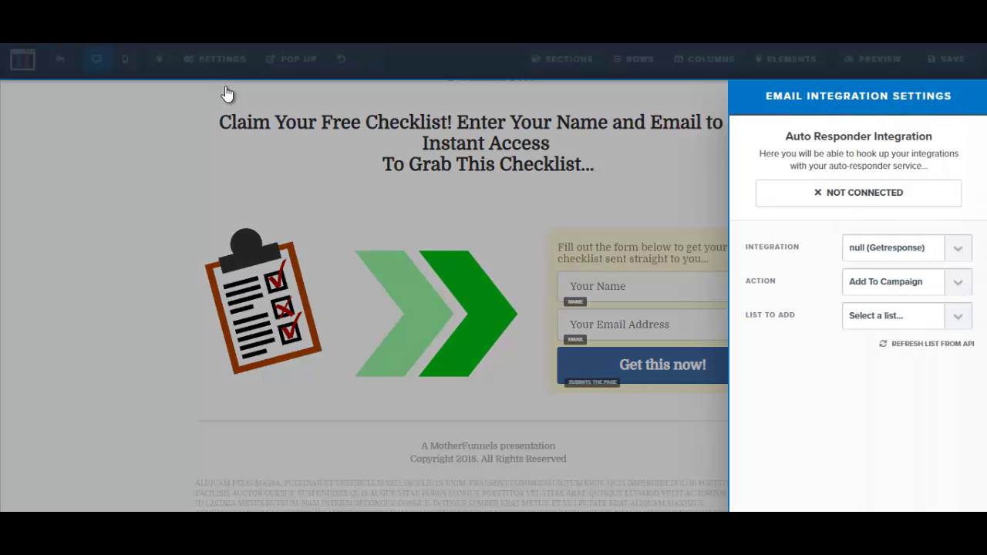
click(956, 251)
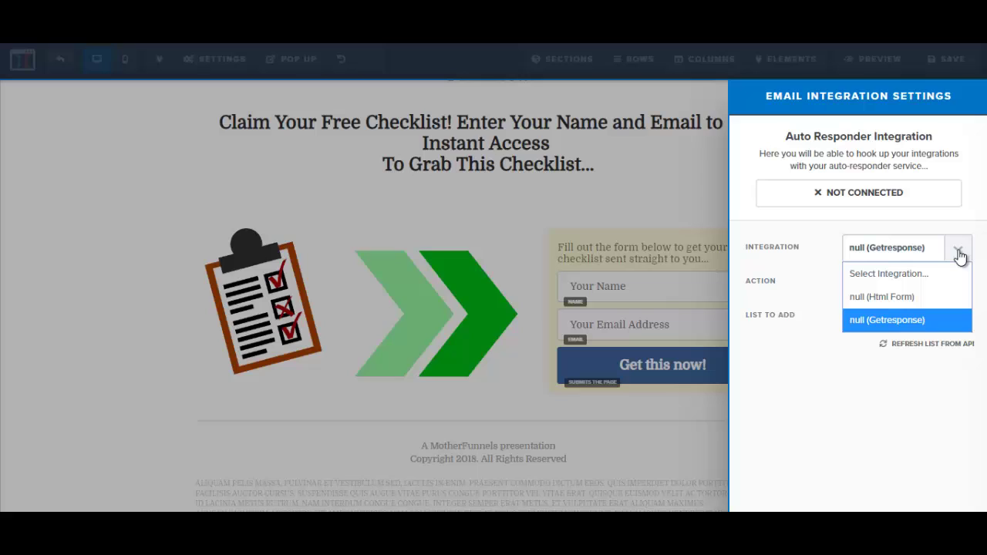
click(890, 320)
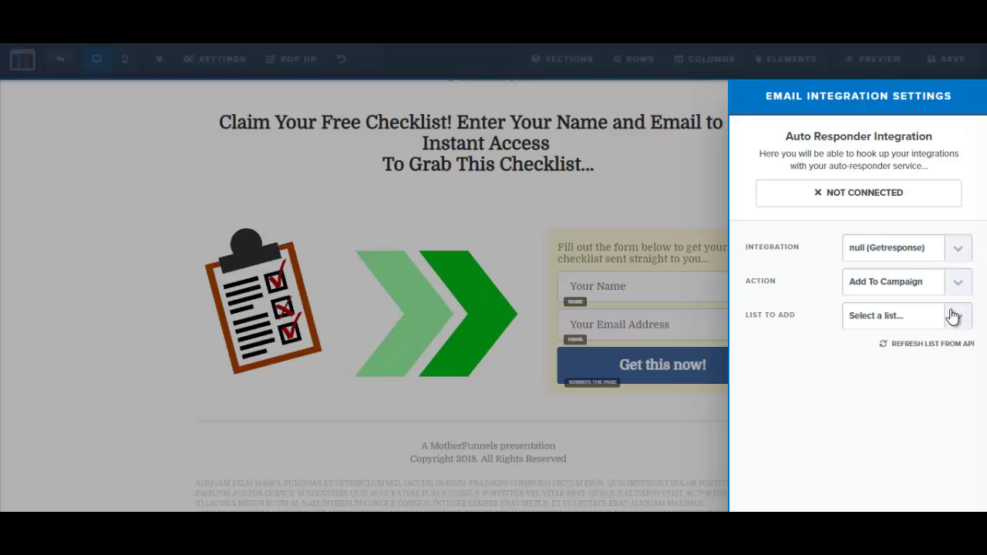
click(609, 175)
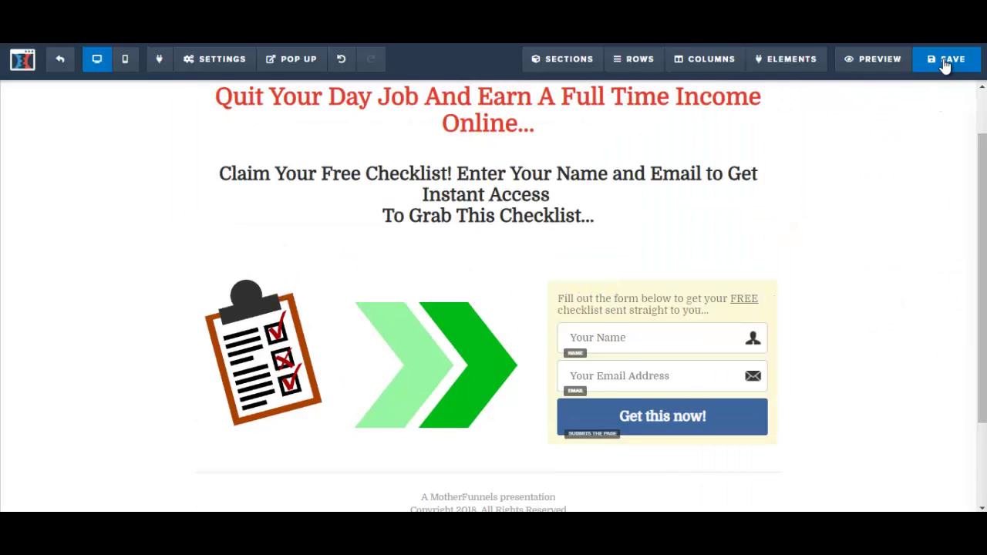
Save the checklist squeeze page and scroll through its preview showing the clipboard image and form.
click(945, 61)
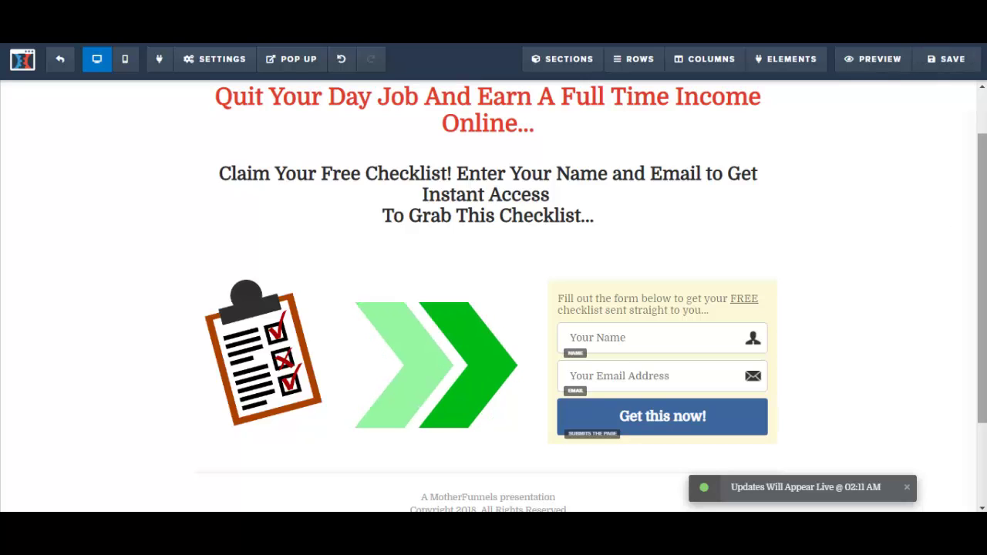
scroll(494, 298, up, 1)
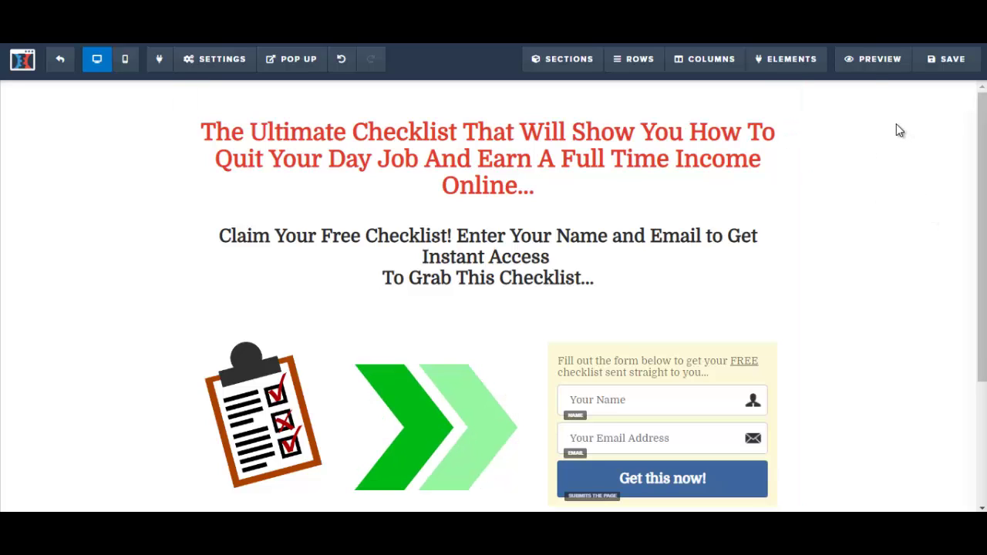
click(866, 60)
scroll(493, 278, down, 10)
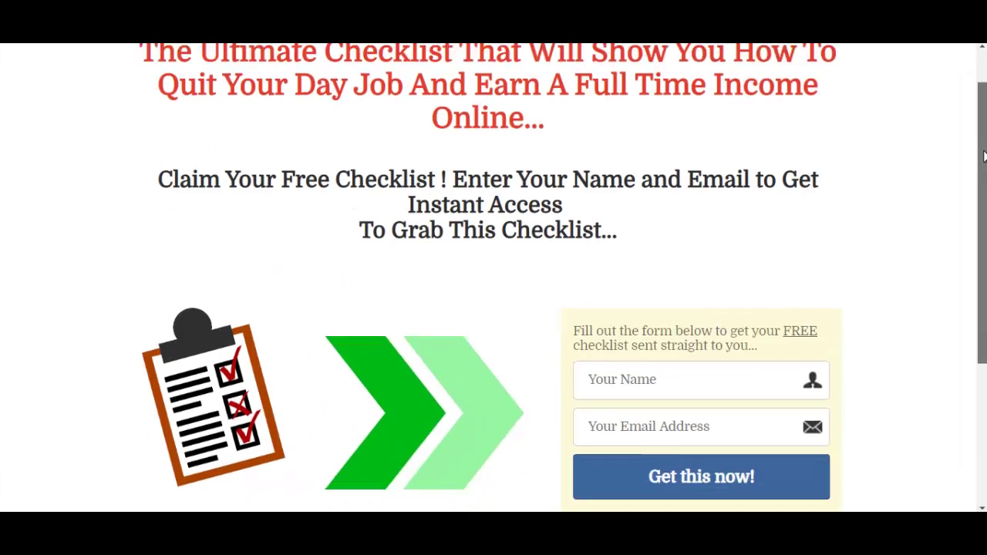
scroll(980, 71, up, 10)
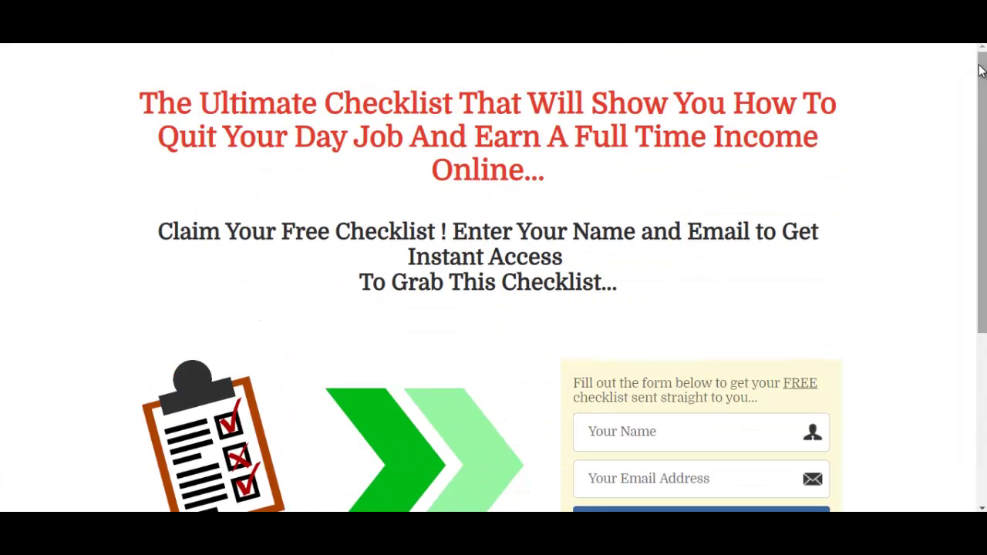